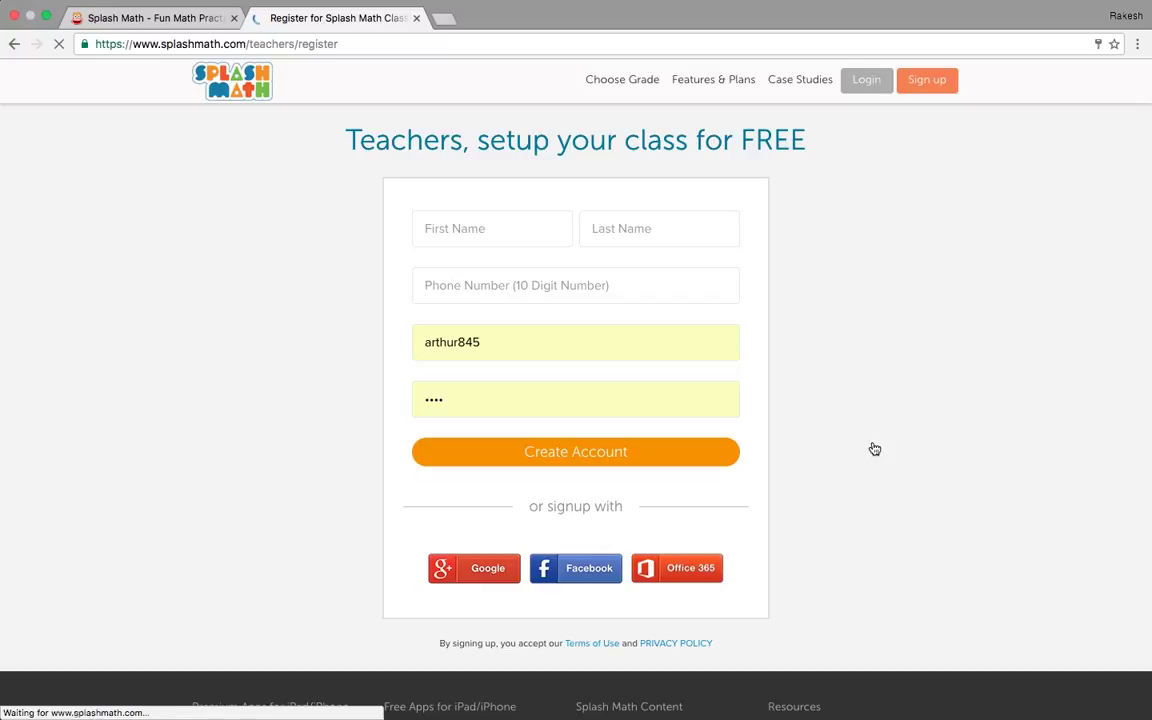
{"action": "left_click", "coordinate": [495, 237]}
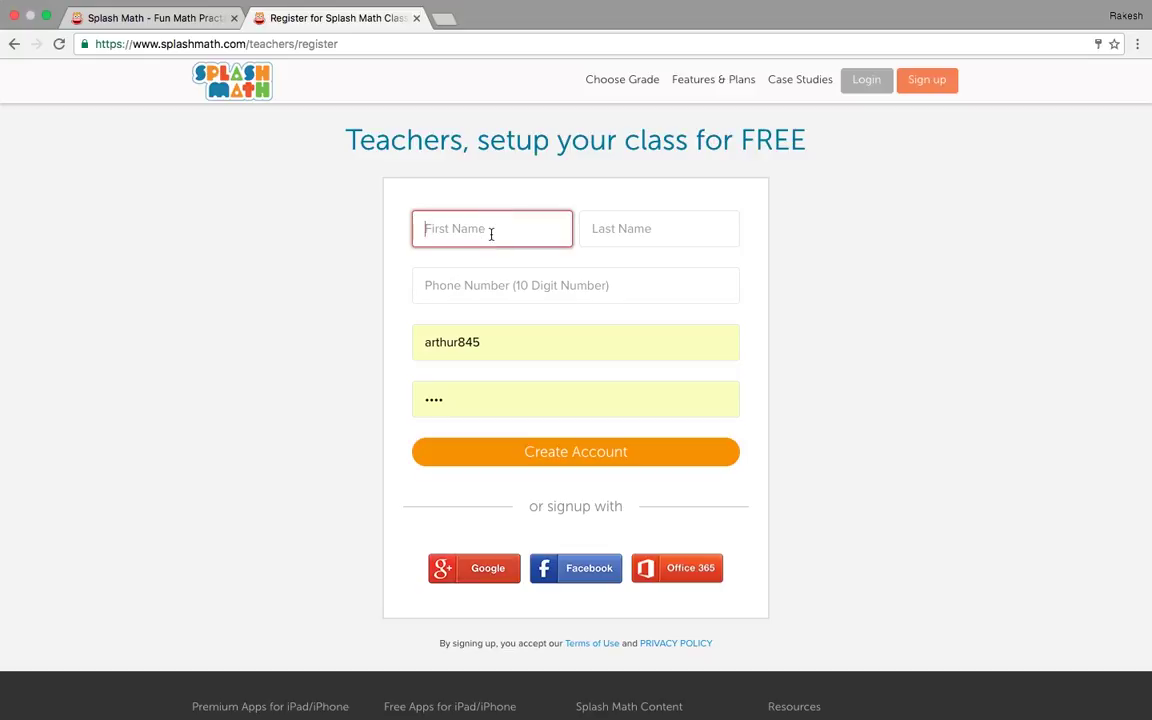
{"action": "left_click", "coordinate": [643, 231]}
{"action": "left_click", "coordinate": [546, 301]}
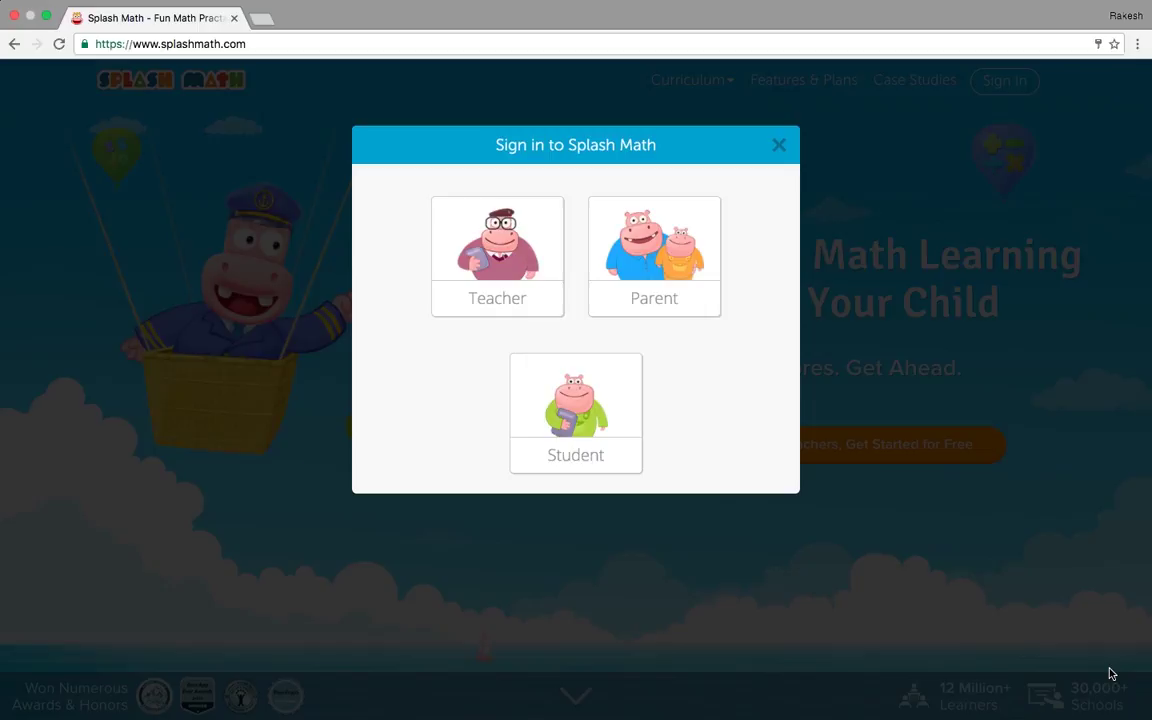
Step: Sign in as a teacher with the saved account e-mail and password
{"action": "left_click", "coordinate": [515, 300]}
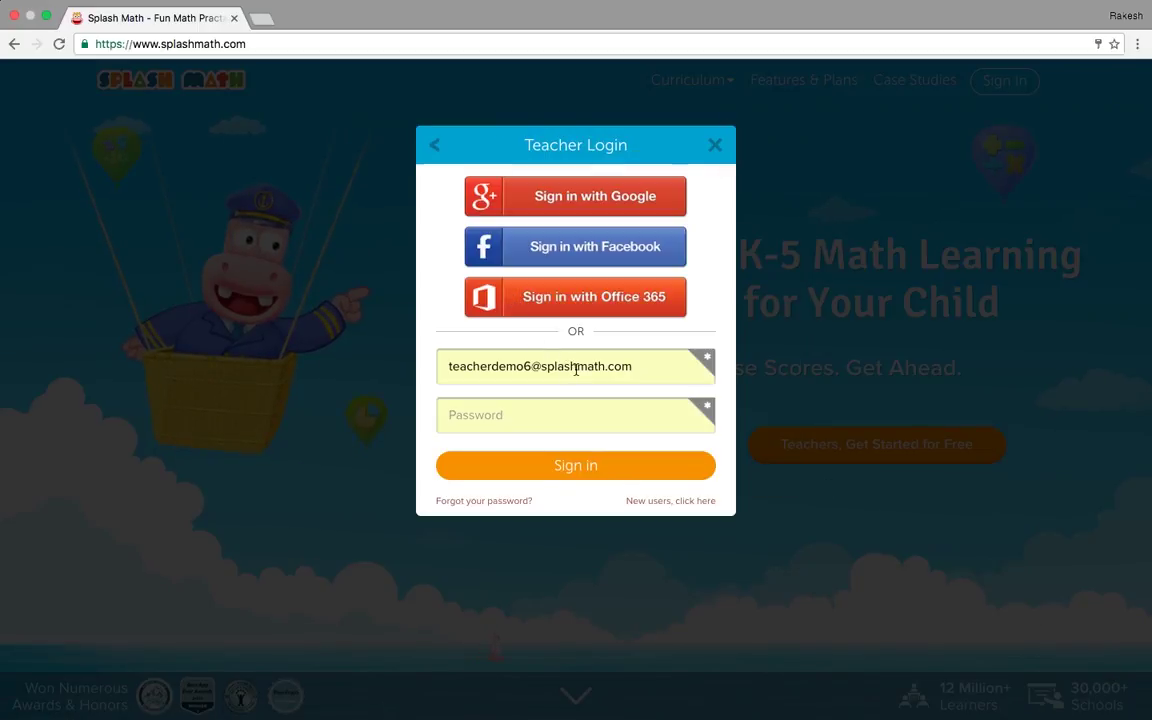
{"action": "left_click", "coordinate": [636, 370]}
{"action": "left_click", "coordinate": [594, 395]}
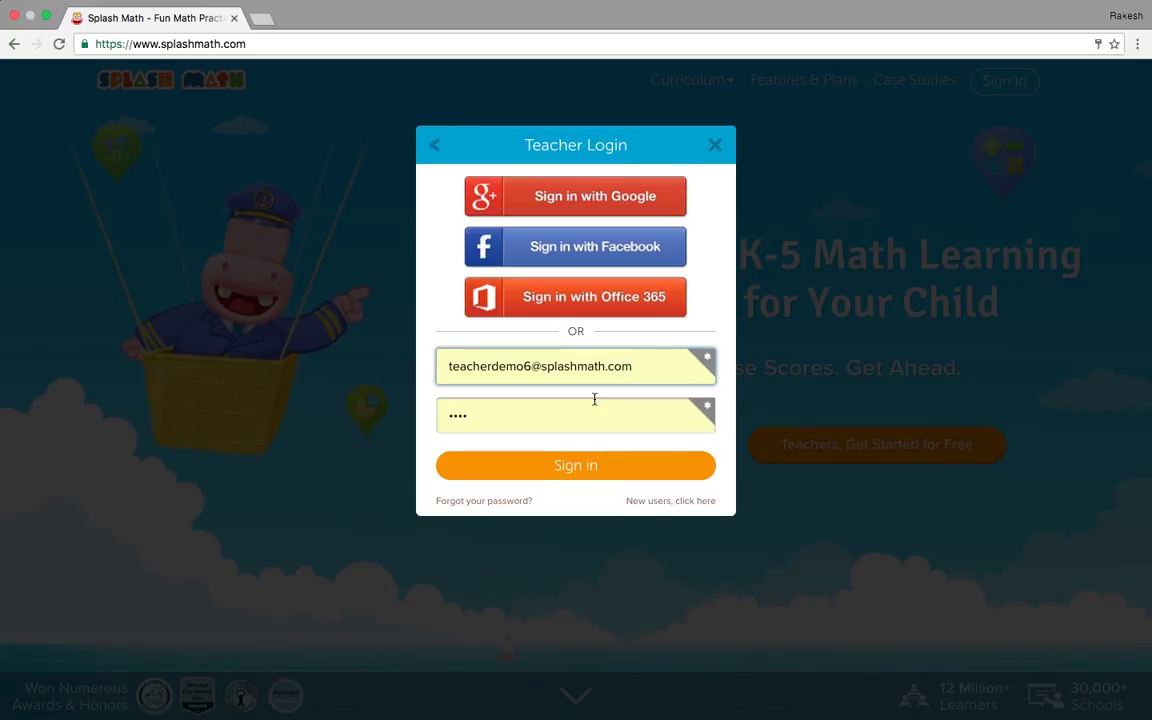
{"action": "left_click", "coordinate": [594, 464]}
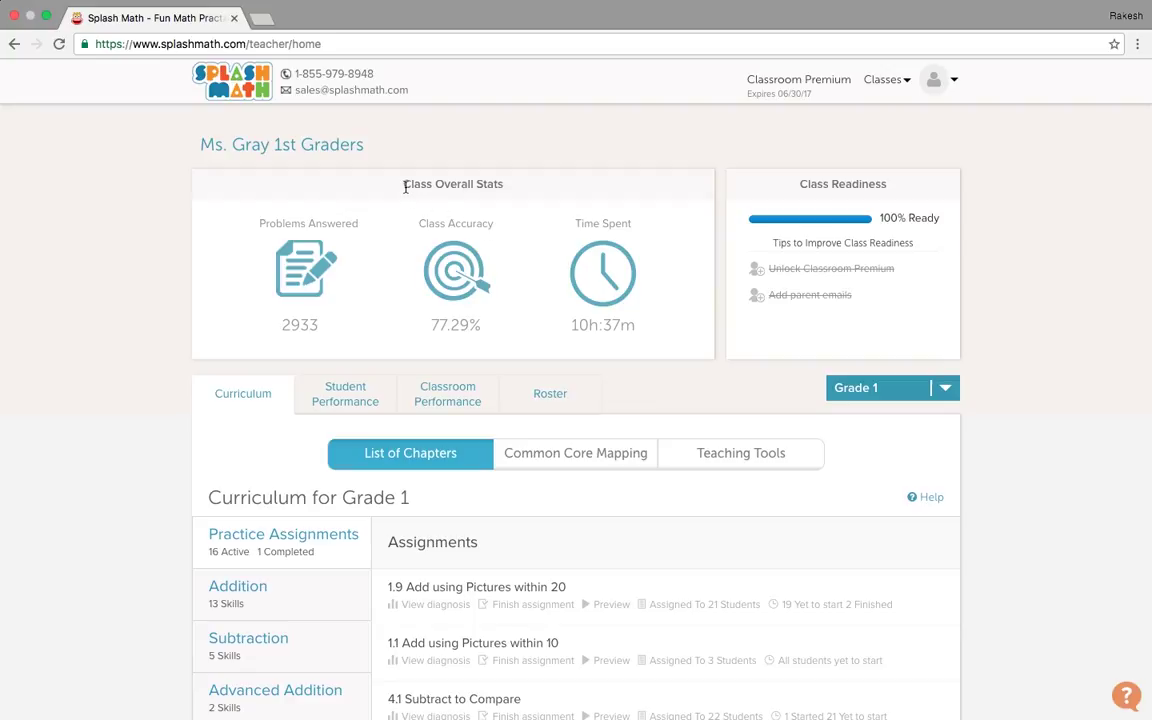
Step: Look over the Class Overall Stats and the options for adding and managing classes
{"action": "left_click_drag", "start_coordinate": [404, 185], "coordinate": [508, 185]}
{"action": "left_click", "coordinate": [508, 185]}
{"action": "left_click", "coordinate": [897, 86]}
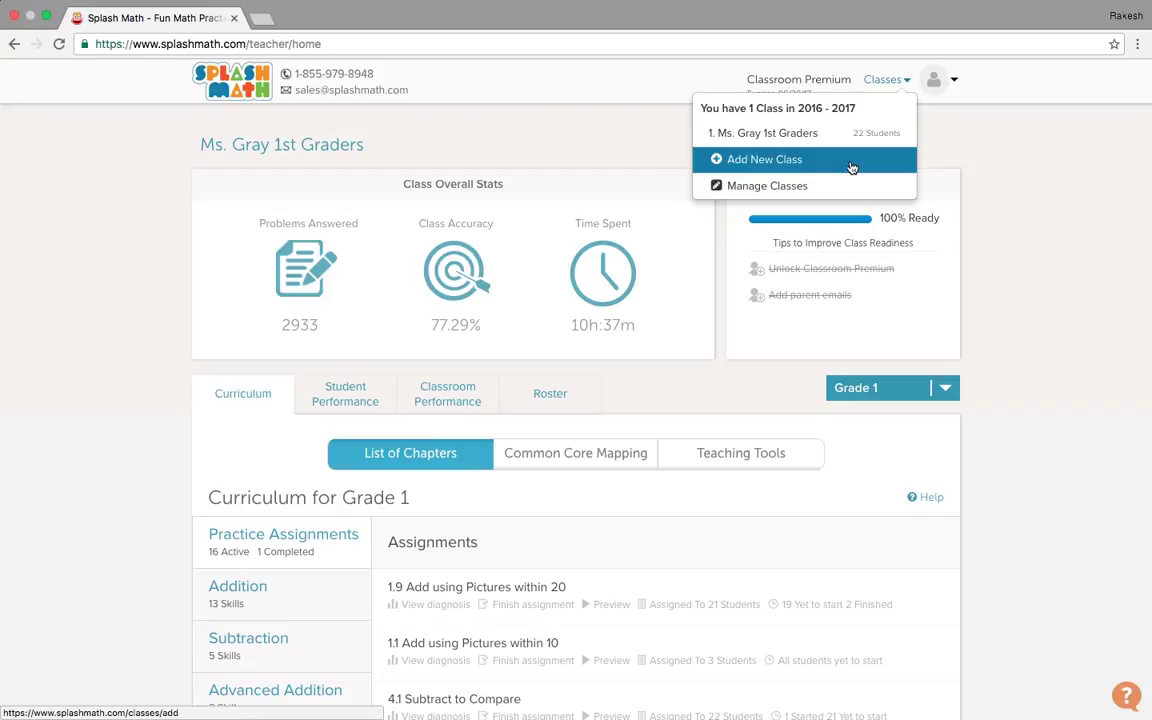
{"action": "left_click", "coordinate": [84, 427]}
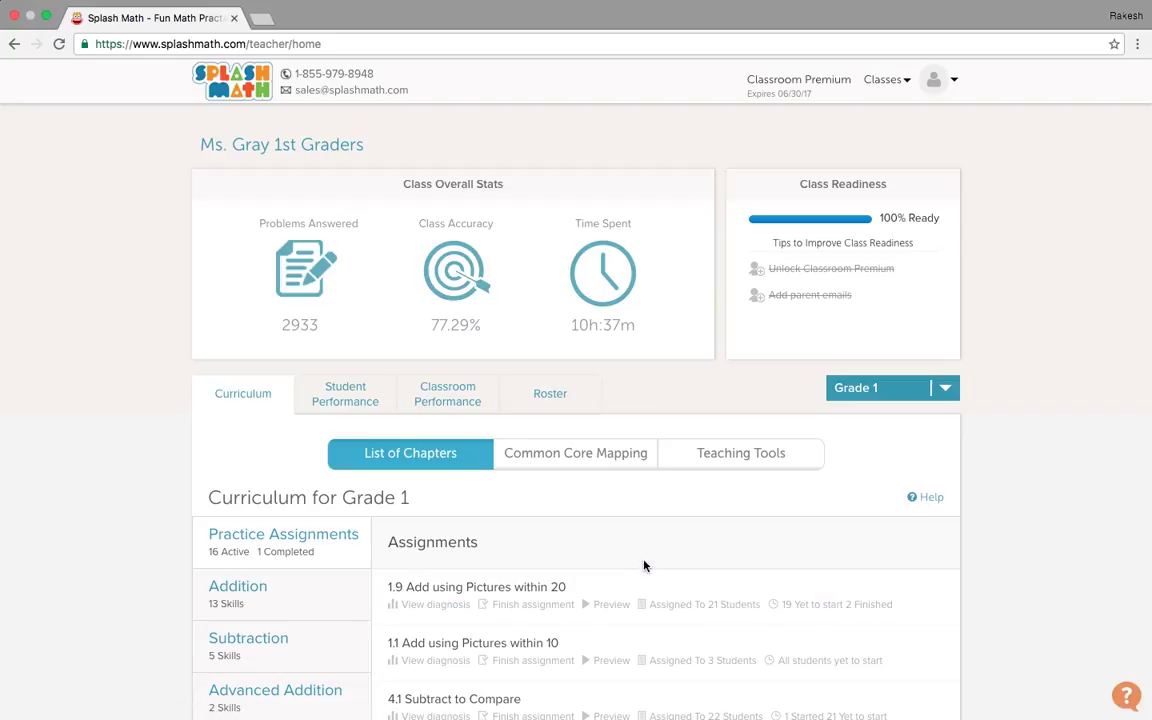
Step: Review the active and completed practice assignments in the Grade 1 curriculum
{"action": "scroll", "coordinate": [644, 566], "scroll_direction": "down", "scroll_amount": 2}
{"action": "scroll", "coordinate": [644, 566], "scroll_direction": "up", "scroll_amount": 2}
{"action": "scroll", "coordinate": [1057, 465], "scroll_direction": "down", "scroll_amount": 3}
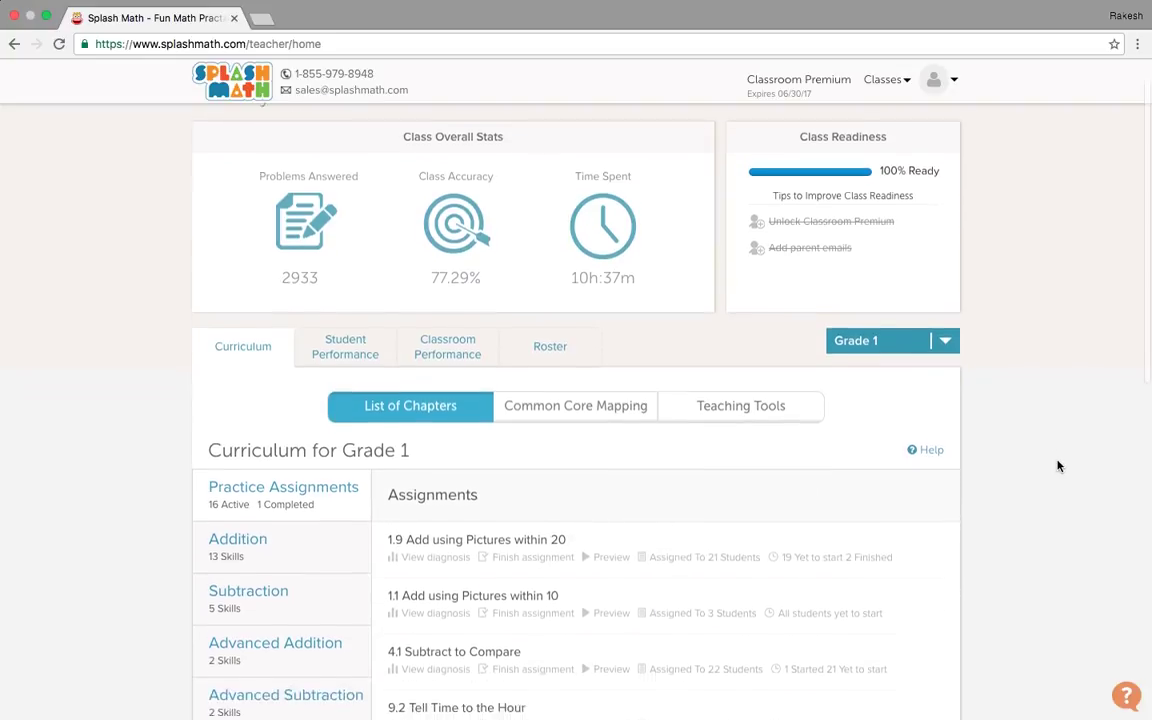
{"action": "mouse_move", "coordinate": [663, 534]}
{"action": "scroll", "coordinate": [660, 535], "scroll_direction": "down", "scroll_amount": 3}
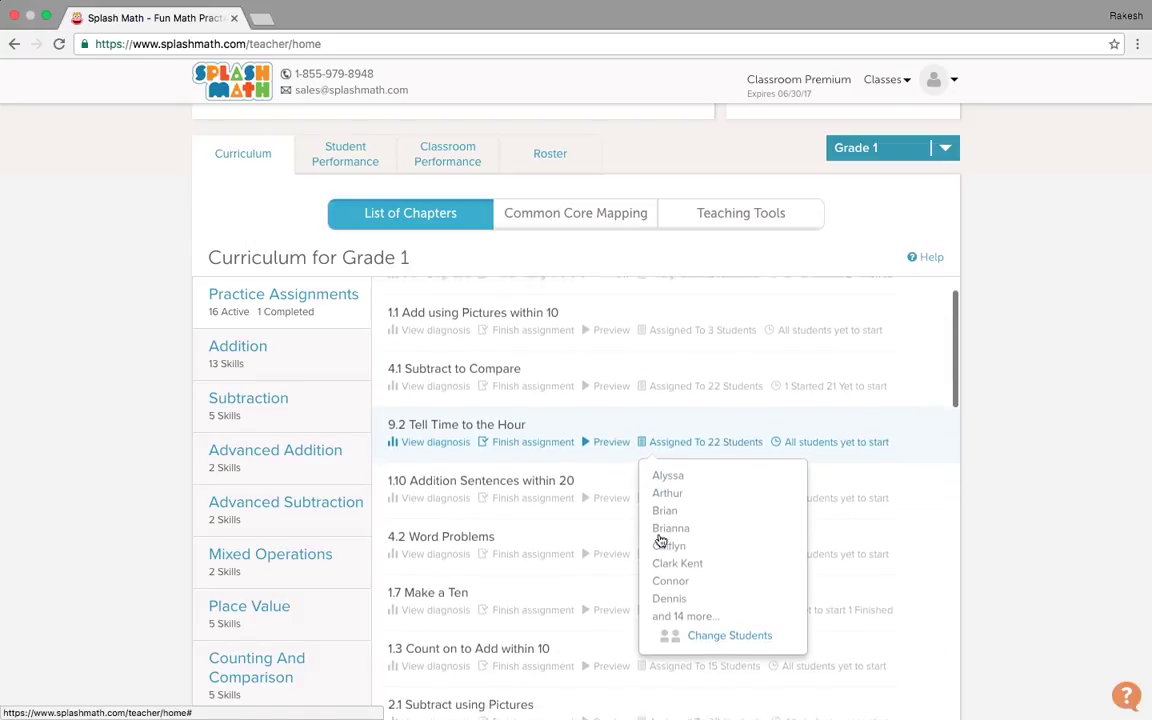
{"action": "scroll", "coordinate": [659, 534], "scroll_direction": "down", "scroll_amount": 2}
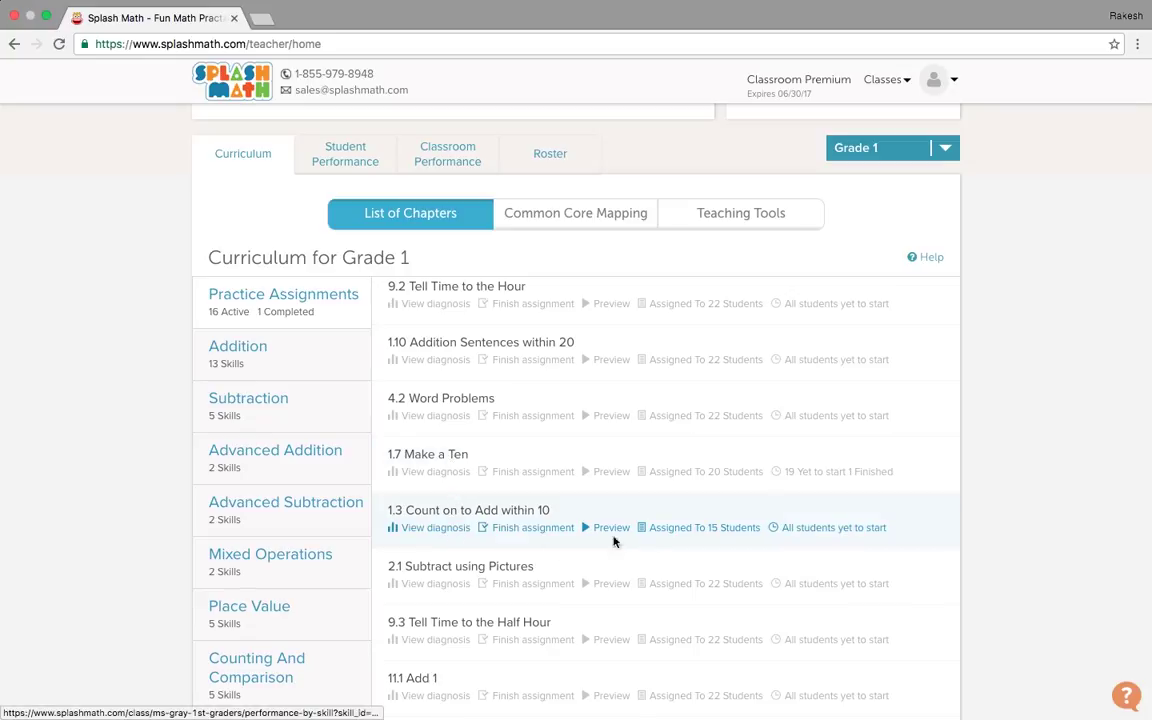
{"action": "scroll", "coordinate": [522, 597], "scroll_direction": "down", "scroll_amount": 8}
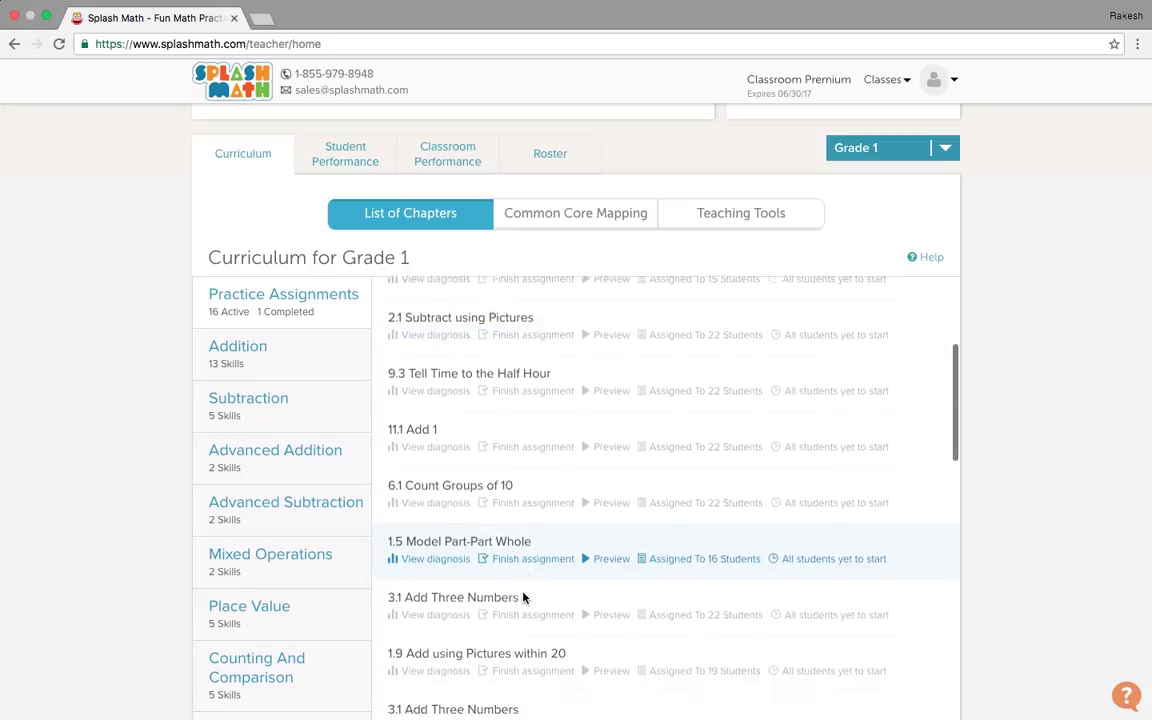
{"action": "scroll", "coordinate": [522, 597], "scroll_direction": "down", "scroll_amount": 5}
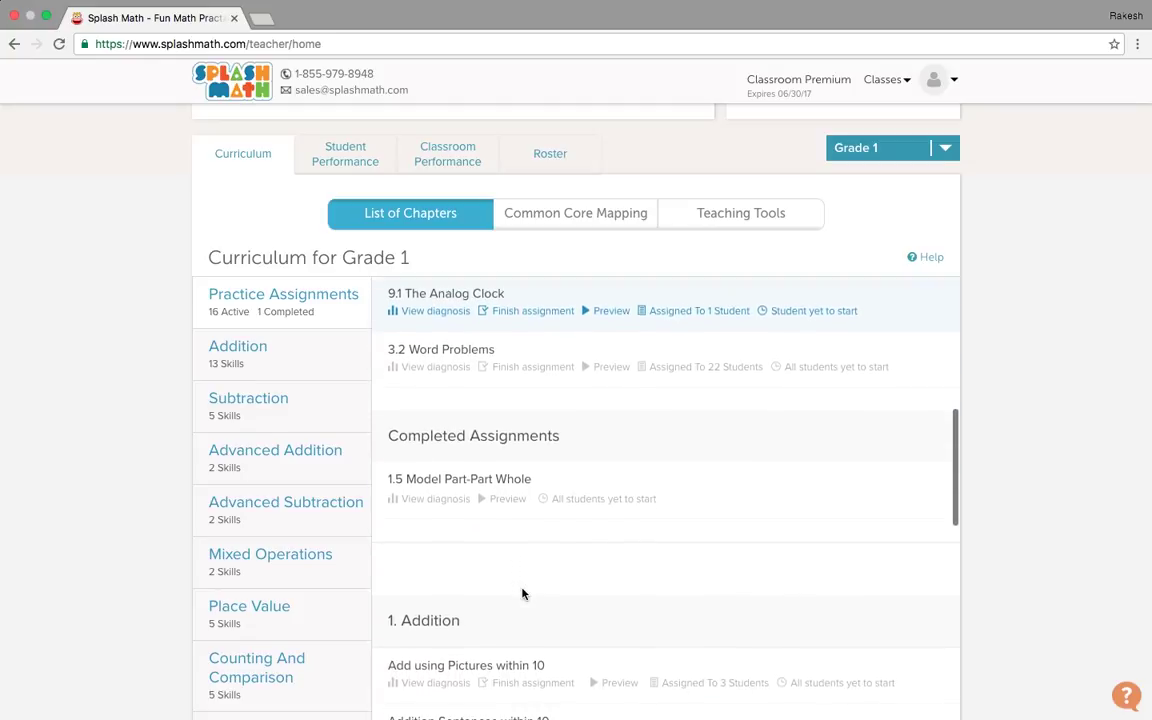
Step: Assign the "Addition Sentences within 10" practice from the Addition chapter to only the first and fourth listed students, and dismiss the confirmation
{"action": "scroll", "coordinate": [522, 592], "scroll_direction": "down", "scroll_amount": 3}
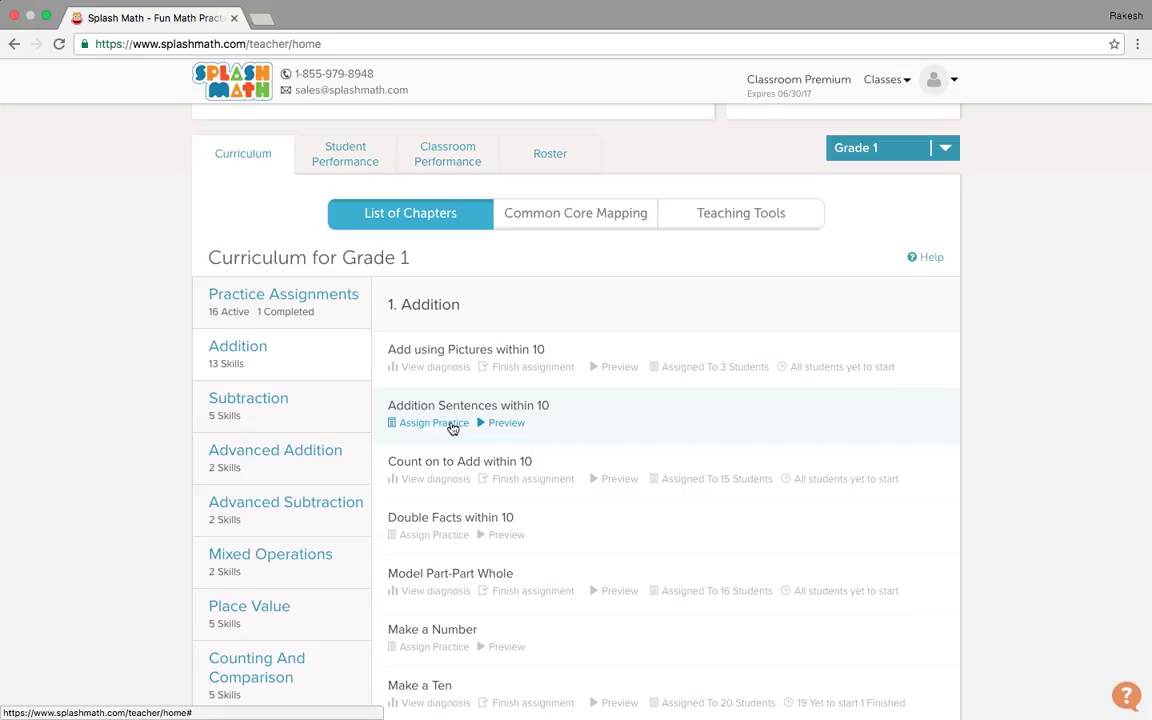
{"action": "left_click", "coordinate": [453, 427]}
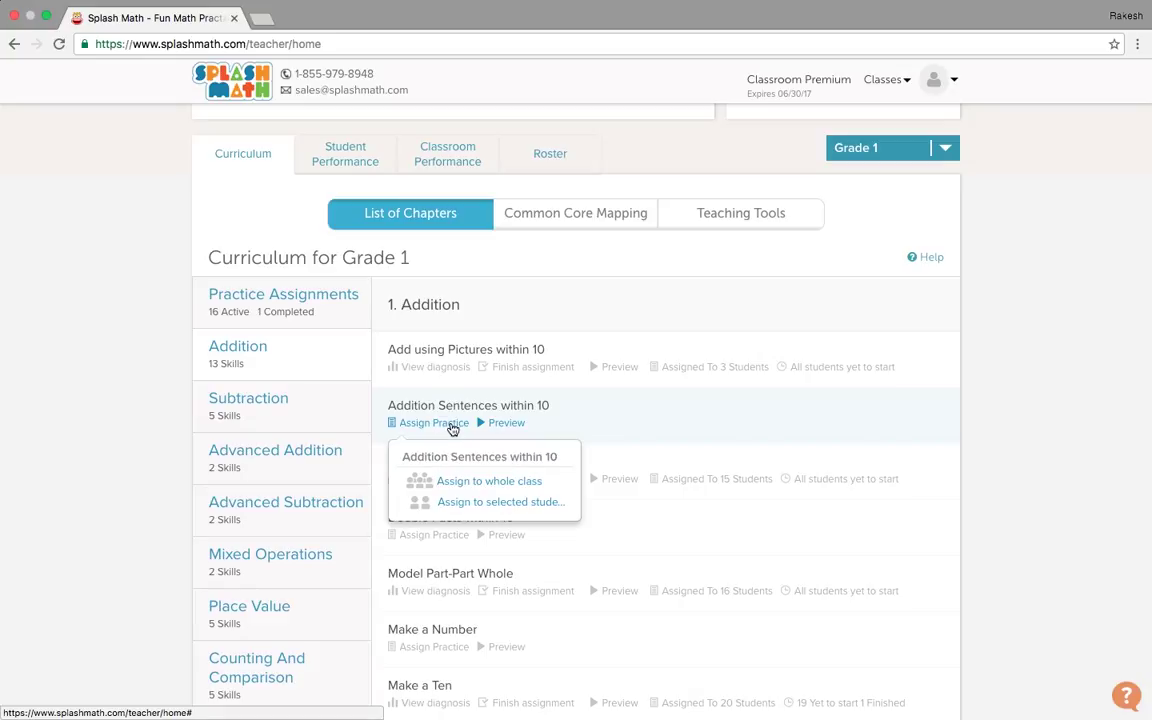
{"action": "left_click", "coordinate": [499, 503]}
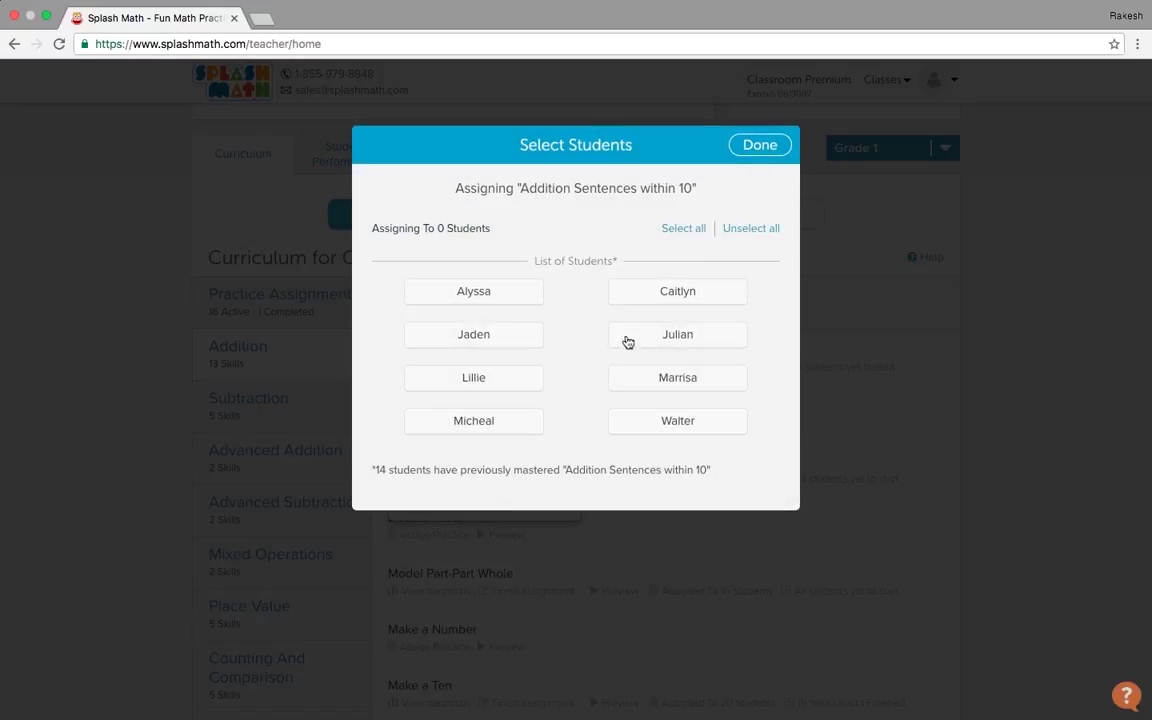
{"action": "left_click", "coordinate": [672, 338]}
{"action": "left_click", "coordinate": [481, 285]}
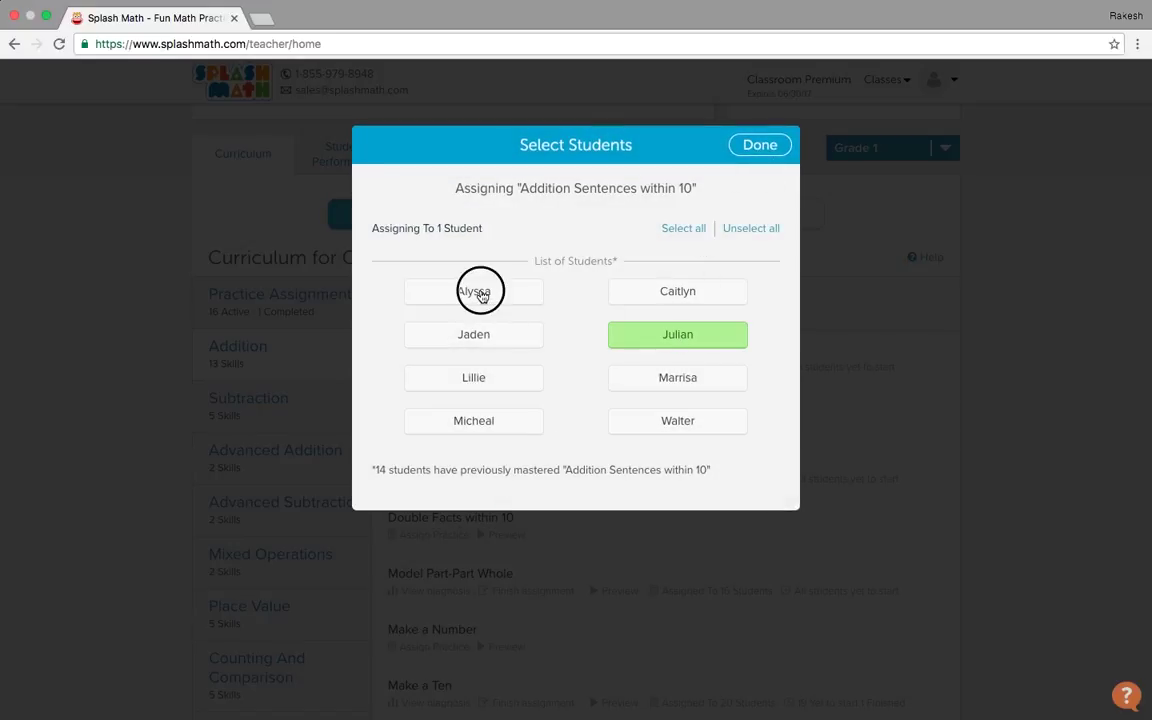
{"action": "left_click", "coordinate": [765, 148]}
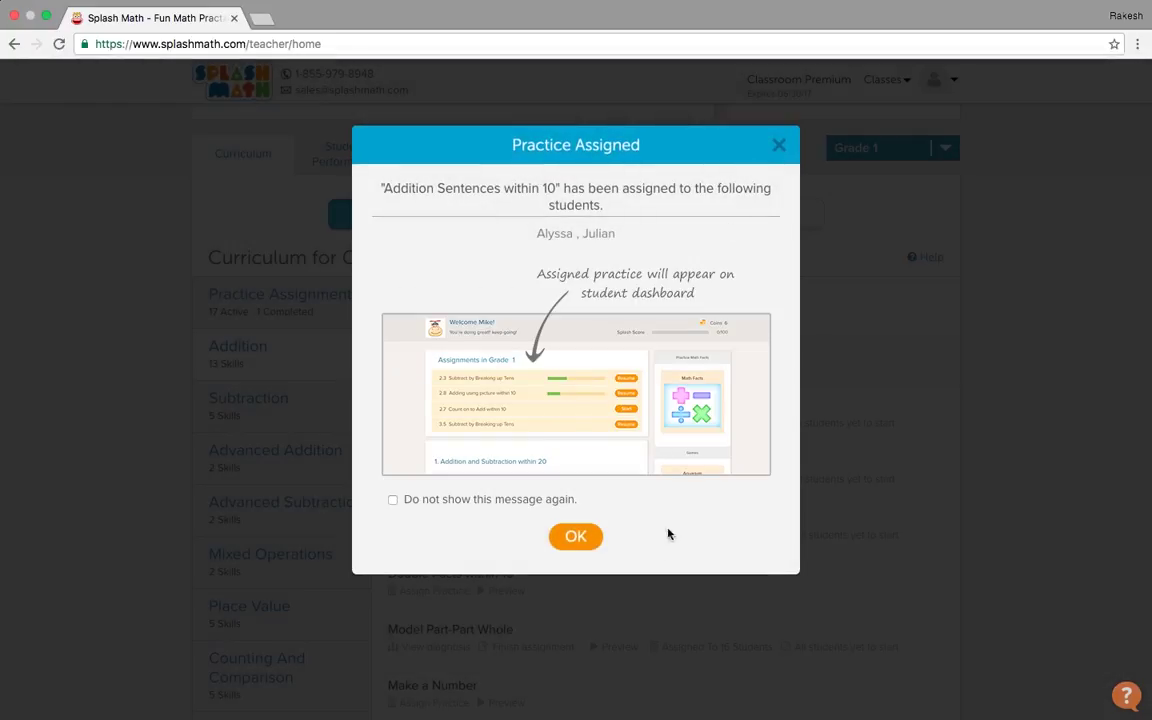
{"action": "left_click", "coordinate": [577, 537]}
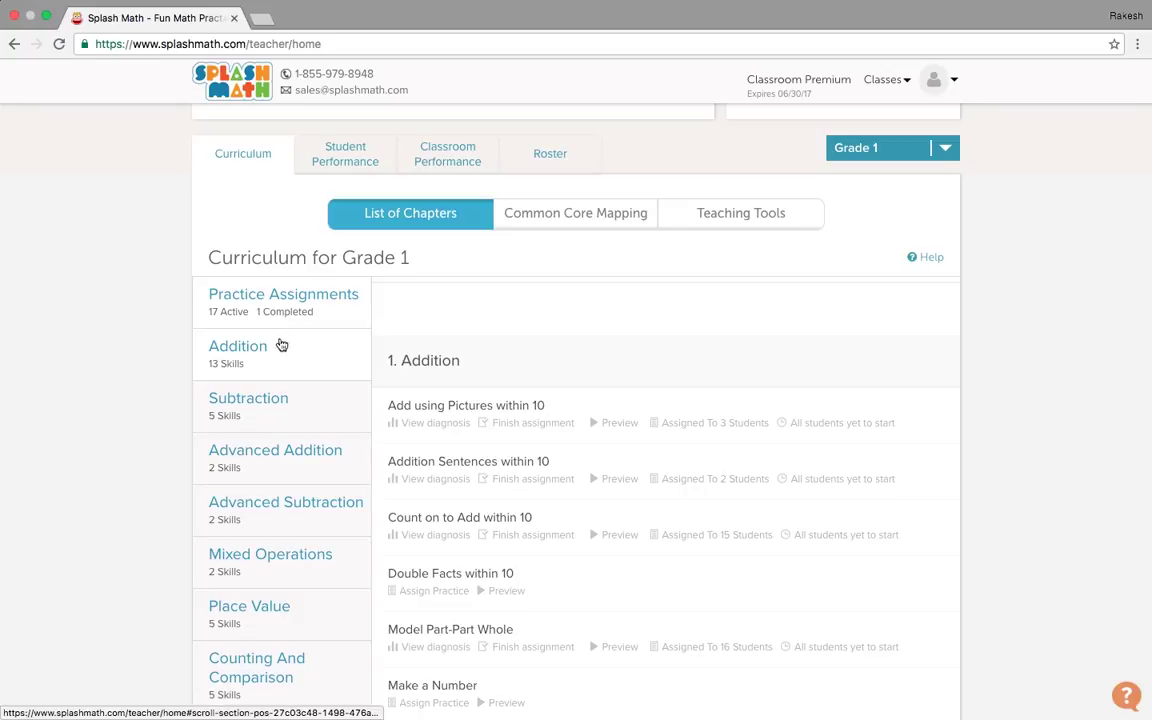
Step: Examine the full list of Grade 1 chapters and the skills in the Addition chapter
{"action": "scroll", "coordinate": [258, 530], "scroll_direction": "down", "scroll_amount": 1}
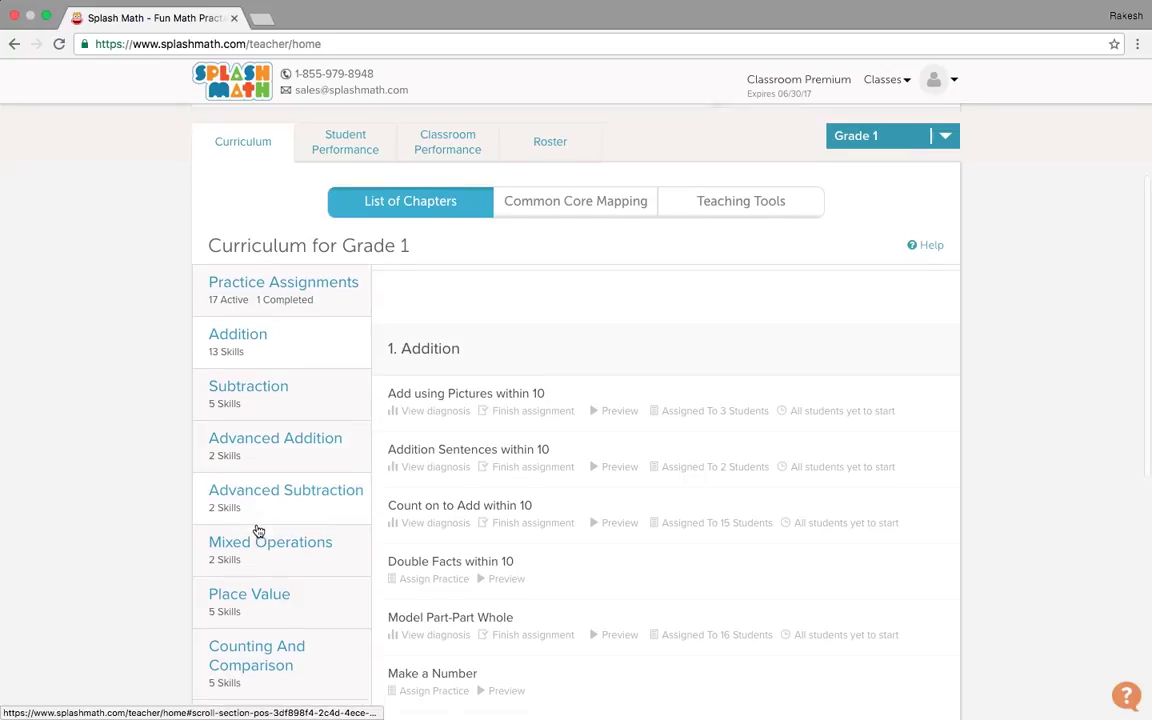
{"action": "scroll", "coordinate": [258, 530], "scroll_direction": "down", "scroll_amount": 5}
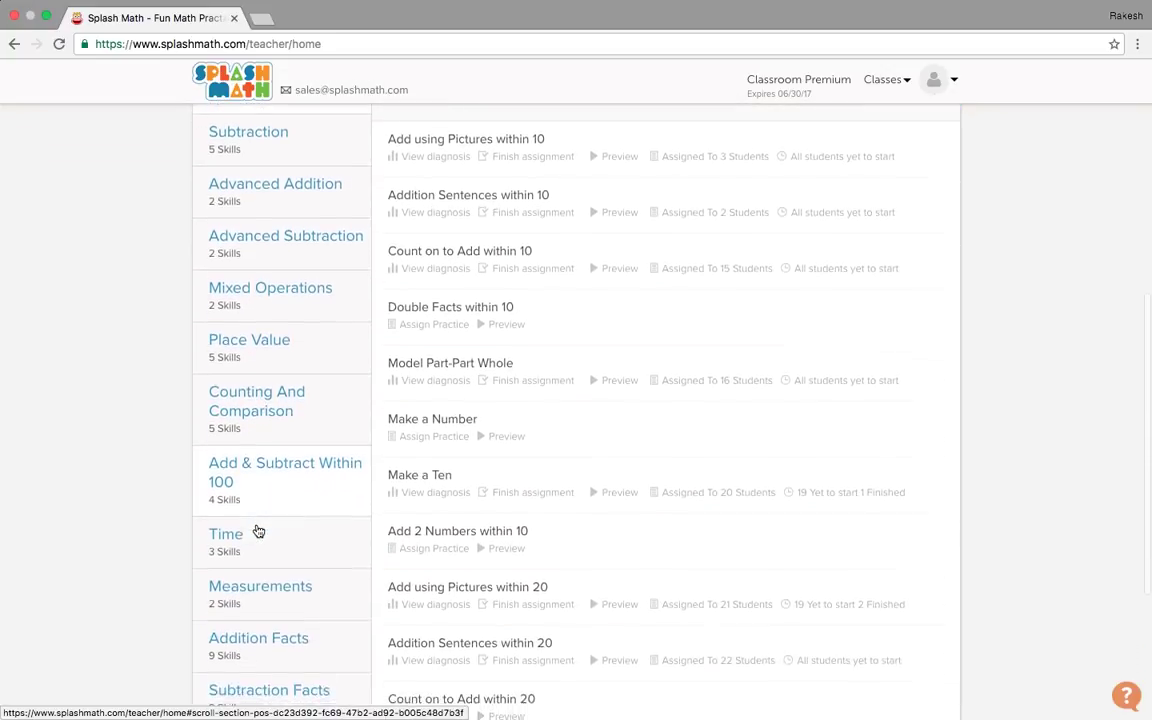
{"action": "scroll", "coordinate": [258, 530], "scroll_direction": "down", "scroll_amount": 4}
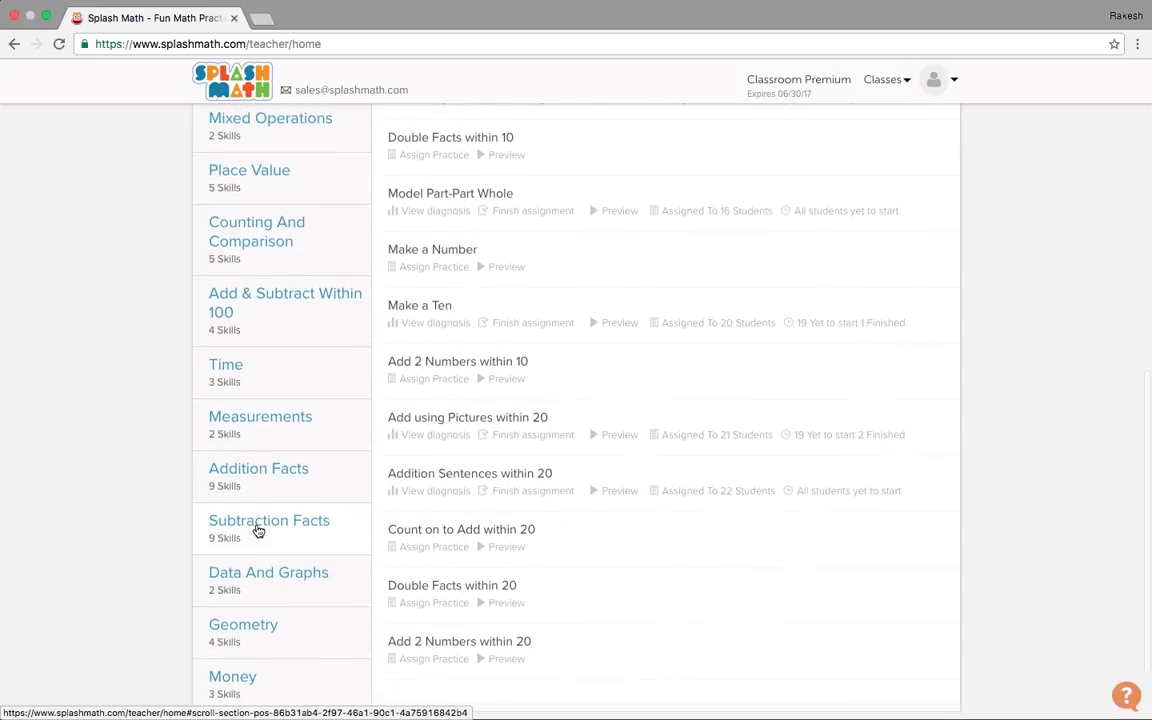
{"action": "scroll", "coordinate": [258, 530], "scroll_direction": "down", "scroll_amount": 1}
{"action": "scroll", "coordinate": [258, 530], "scroll_direction": "up", "scroll_amount": 9}
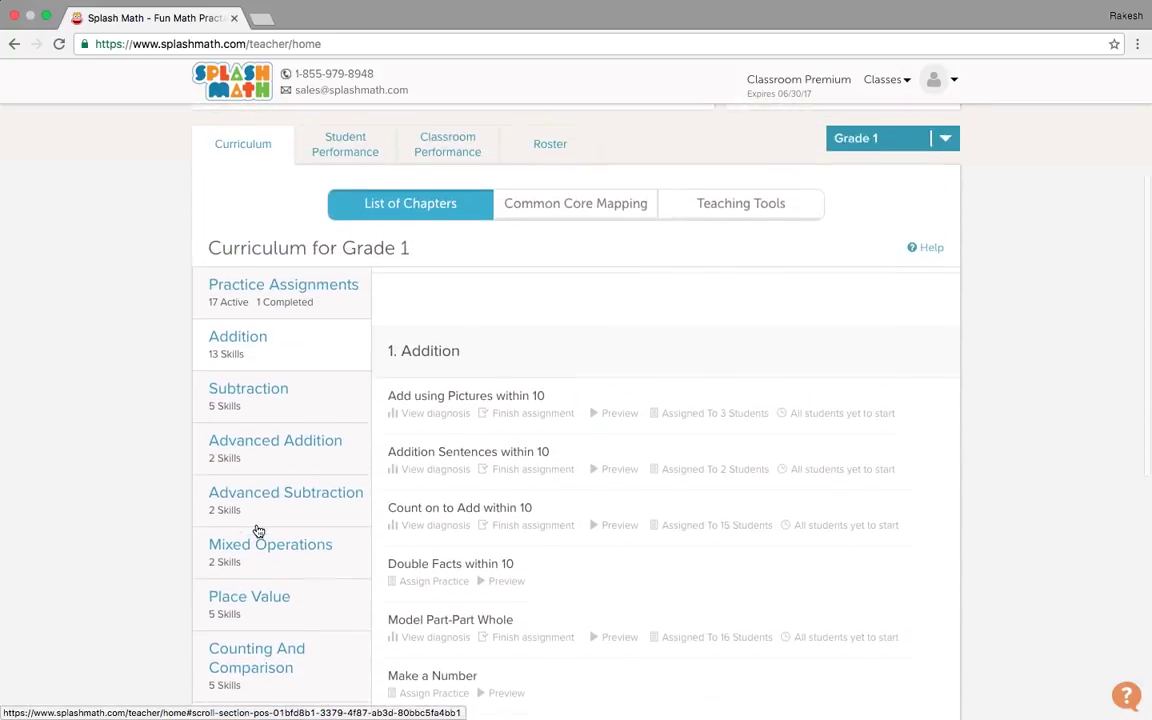
{"action": "scroll", "coordinate": [258, 530], "scroll_direction": "down", "scroll_amount": 4}
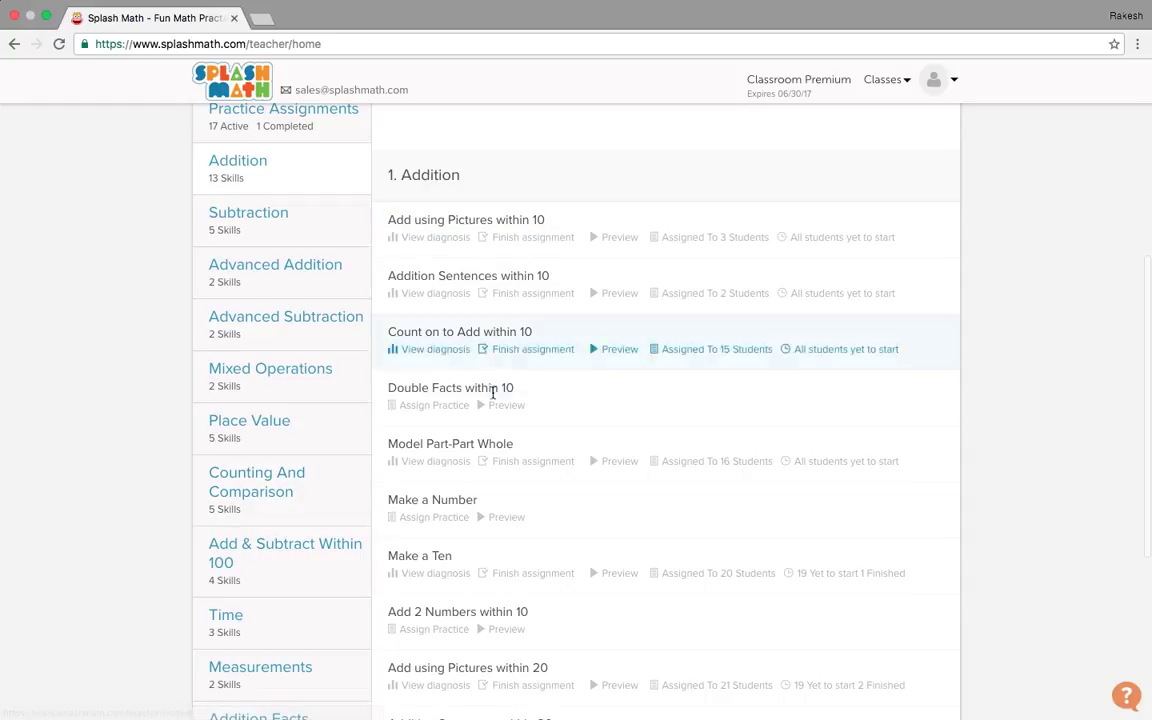
{"action": "scroll", "coordinate": [540, 522], "scroll_direction": "down", "scroll_amount": 3}
{"action": "scroll", "coordinate": [504, 532], "scroll_direction": "up", "scroll_amount": 3}
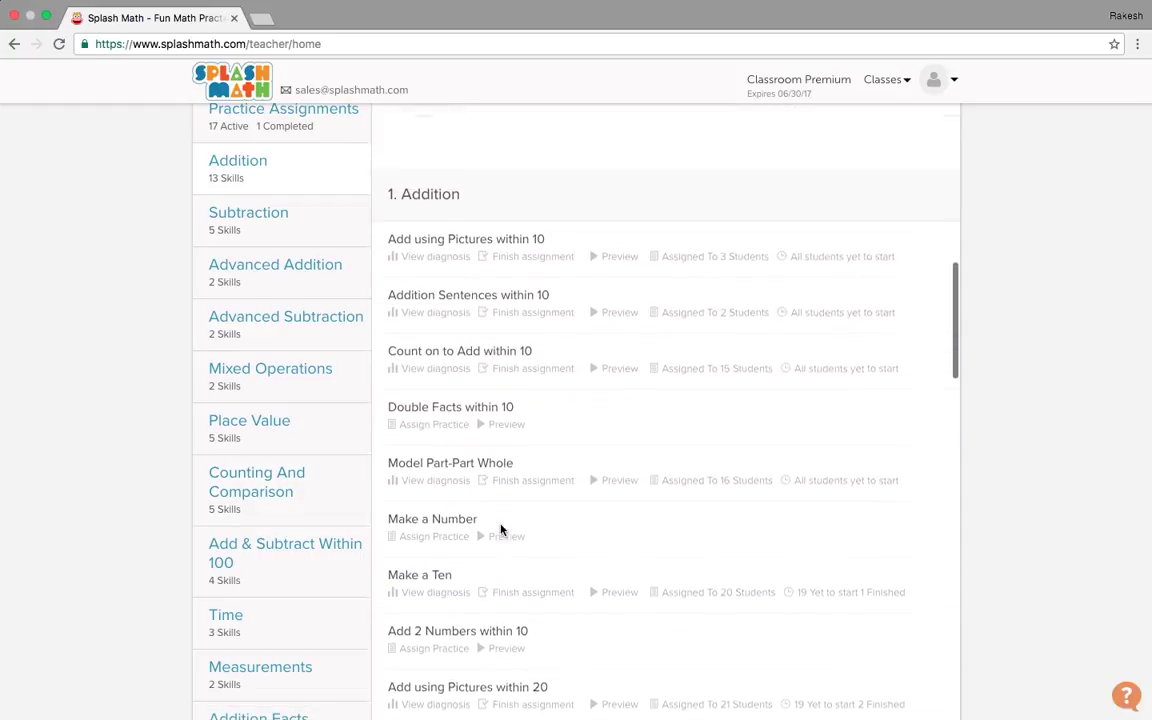
Step: View the first grade Common Core Mapping and the Grade 1 Teaching Tools for all chapters
{"action": "scroll", "coordinate": [501, 530], "scroll_direction": "up", "scroll_amount": 10}
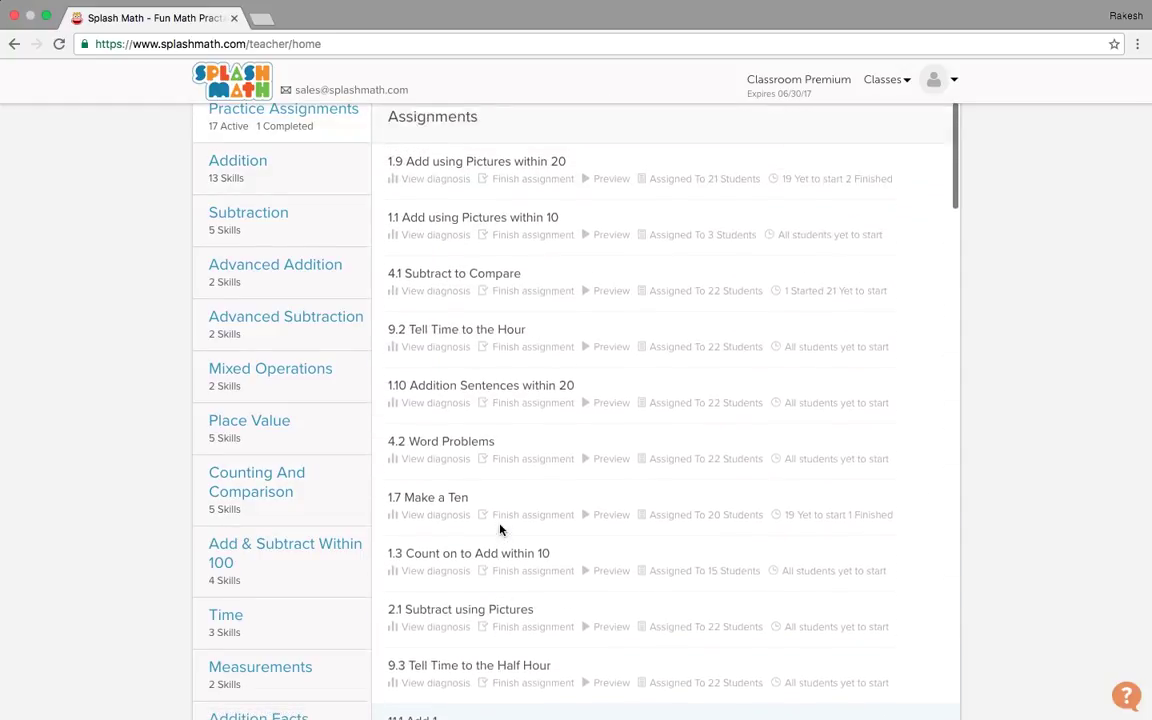
{"action": "scroll", "coordinate": [501, 530], "scroll_direction": "up", "scroll_amount": 8}
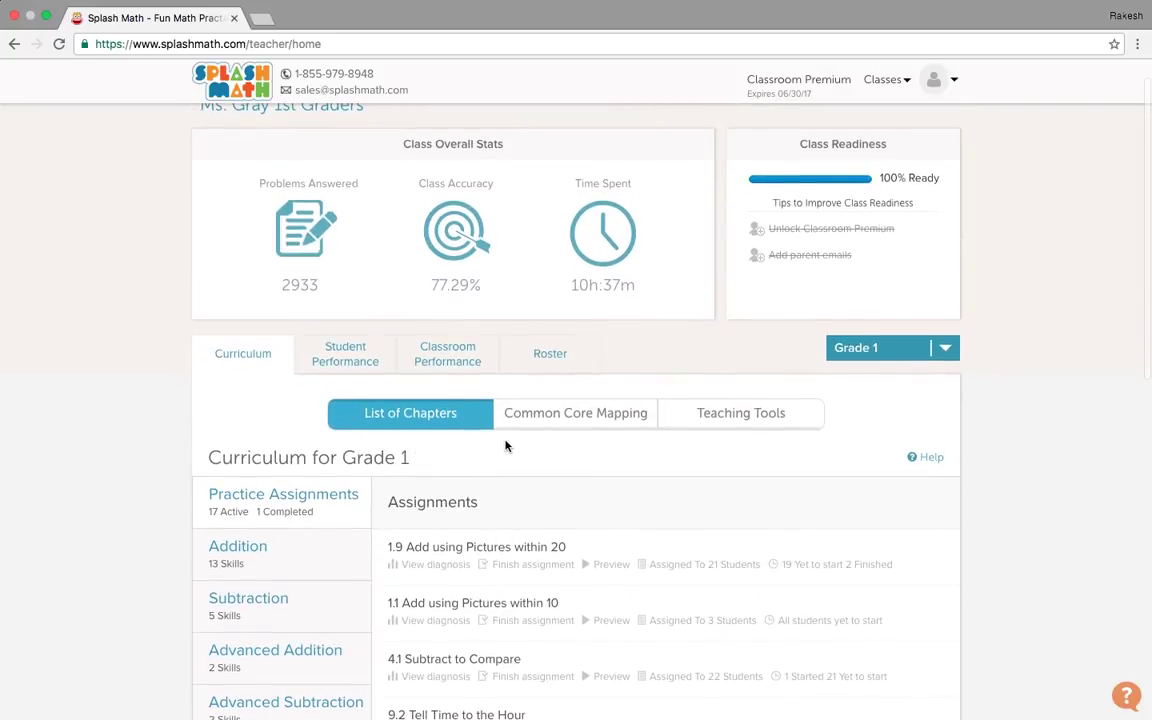
{"action": "left_click", "coordinate": [581, 416]}
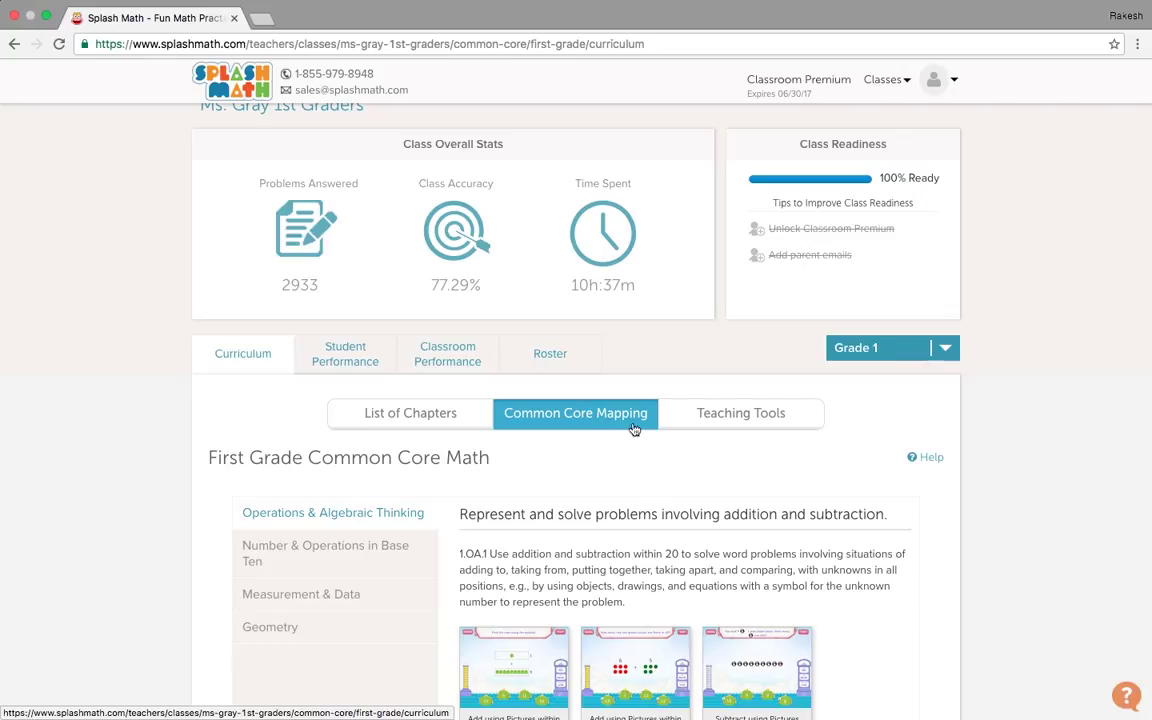
{"action": "left_click", "coordinate": [764, 418]}
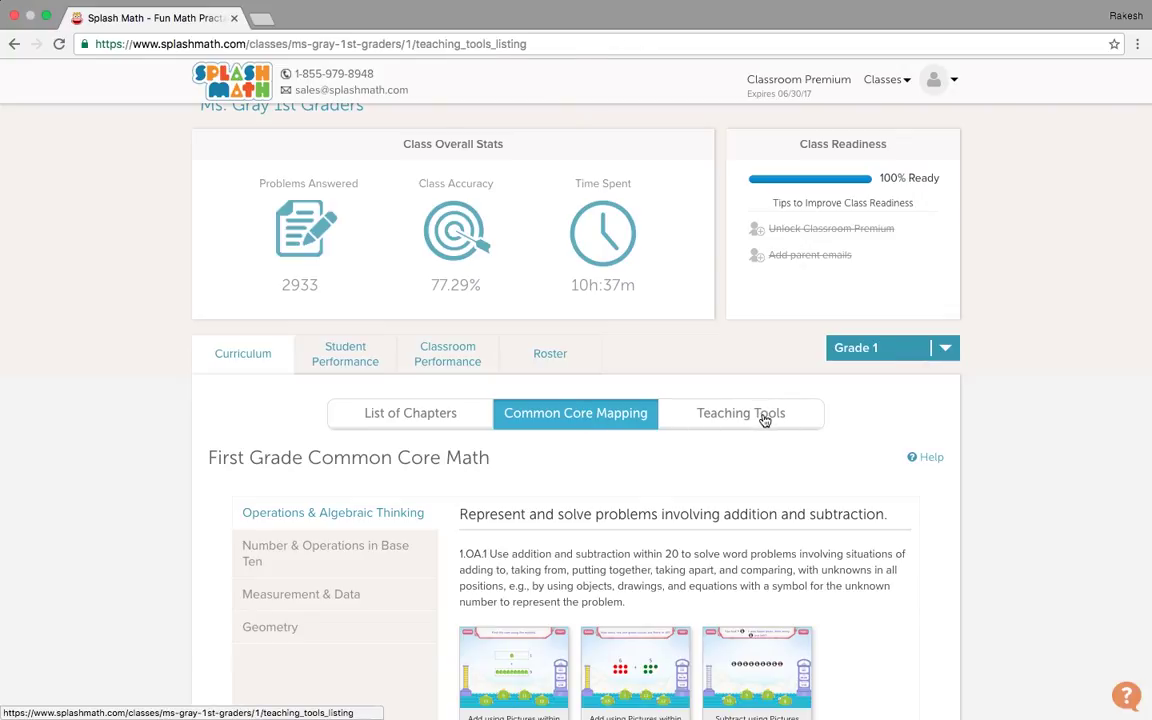
{"action": "scroll", "coordinate": [1022, 556], "scroll_direction": "down", "scroll_amount": 3}
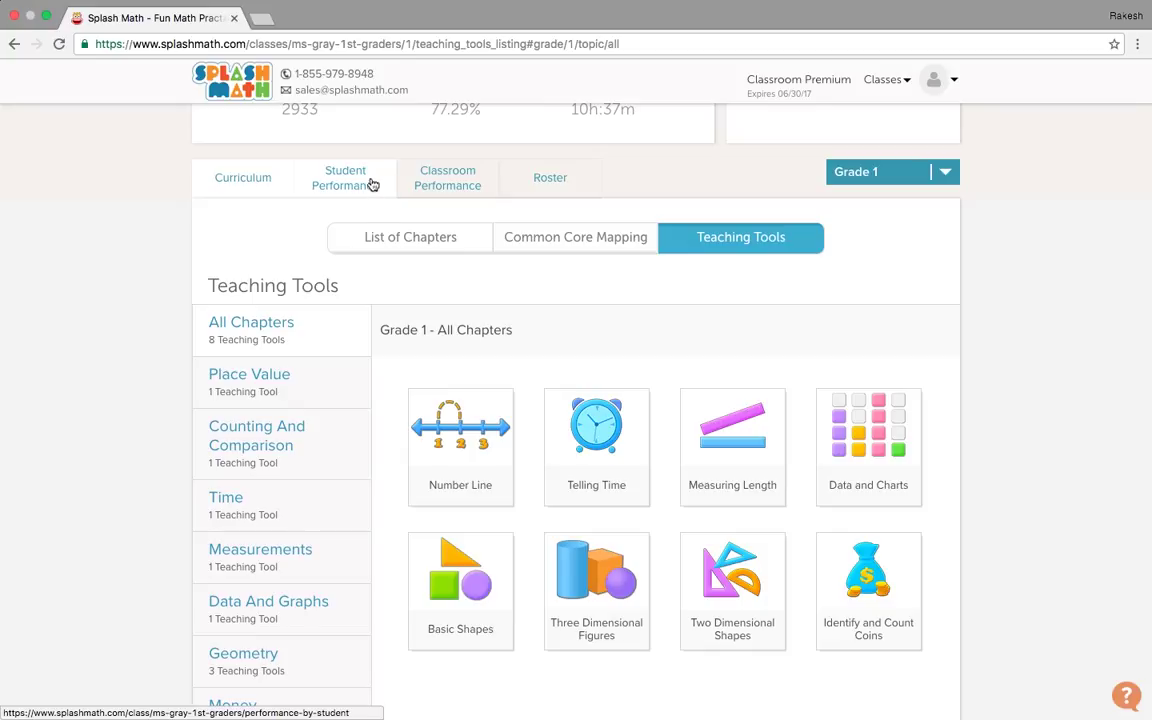
Step: Open the second listed student's Grade 1 performance report and check the Splash Score
{"action": "left_click", "coordinate": [364, 183]}
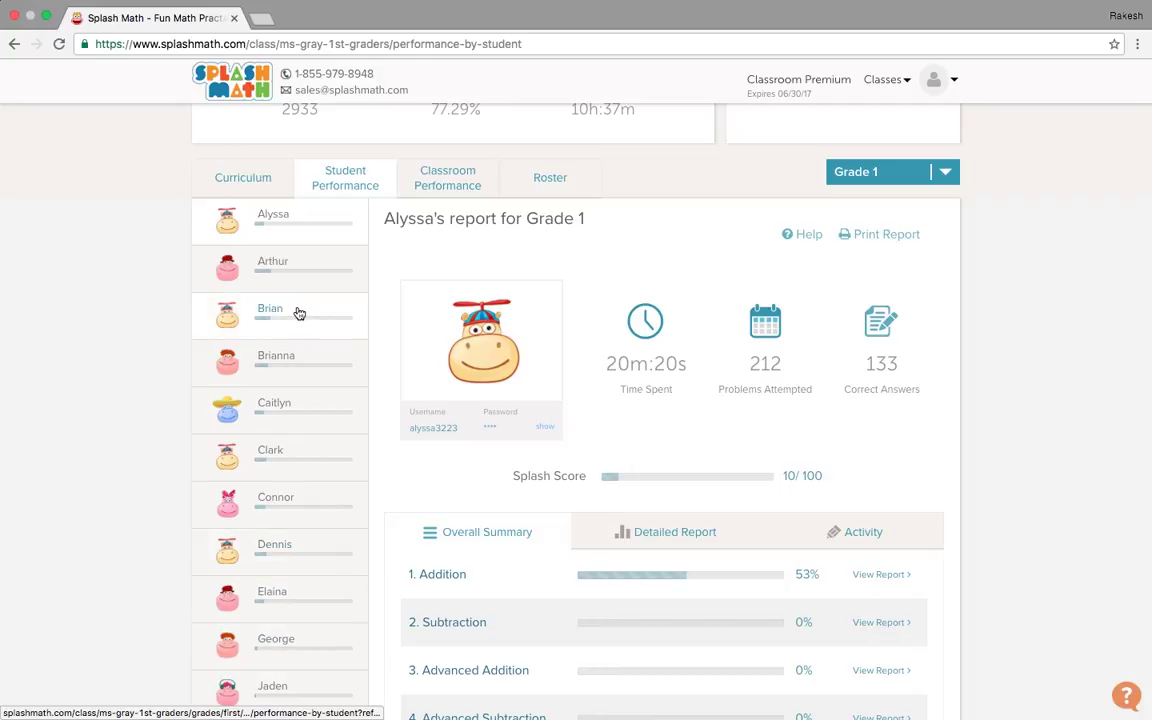
{"action": "left_click", "coordinate": [297, 263]}
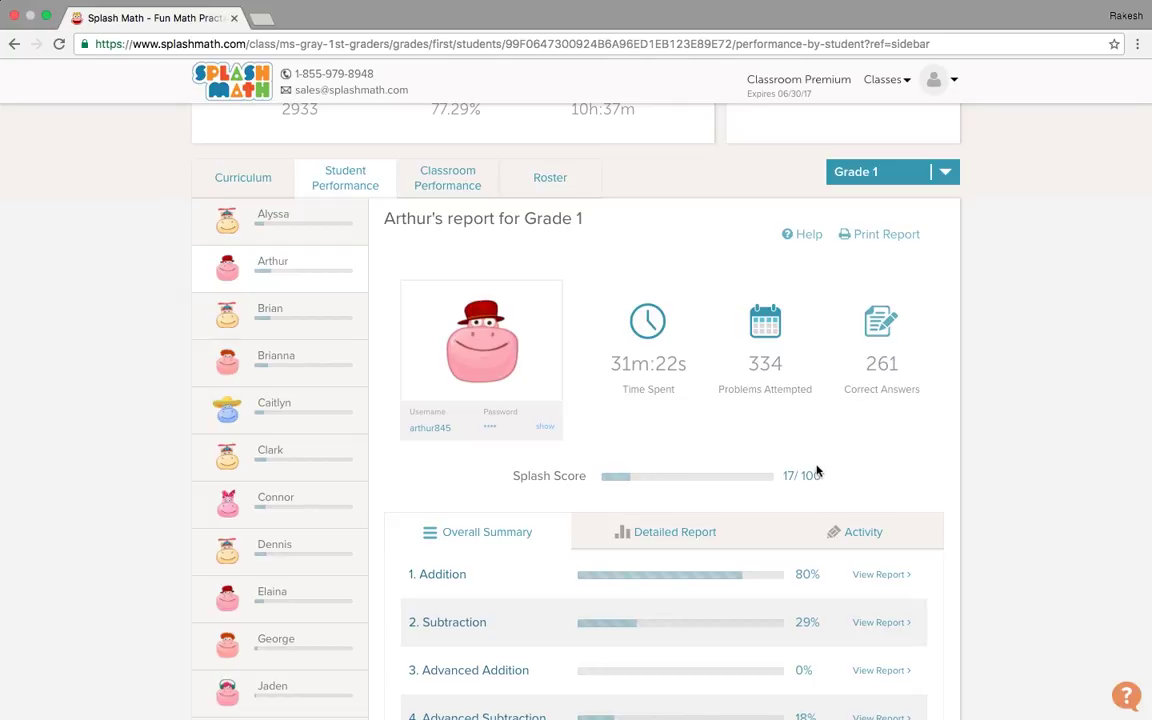
{"action": "left_click_drag", "start_coordinate": [784, 476], "coordinate": [820, 473]}
{"action": "left_click", "coordinate": [853, 480]}
Step: Review the student's Overall Summary by chapter and the skill results in the Detailed Report
{"action": "scroll", "coordinate": [855, 478], "scroll_direction": "down", "scroll_amount": 3}
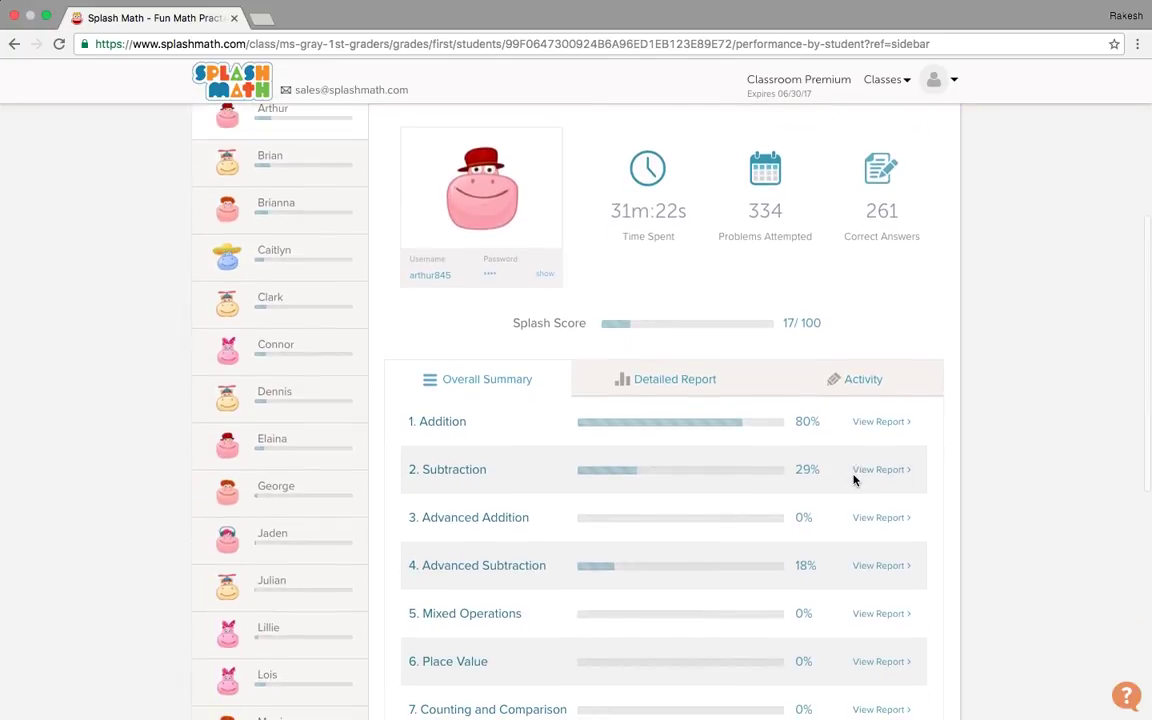
{"action": "scroll", "coordinate": [527, 584], "scroll_direction": "down", "scroll_amount": 2}
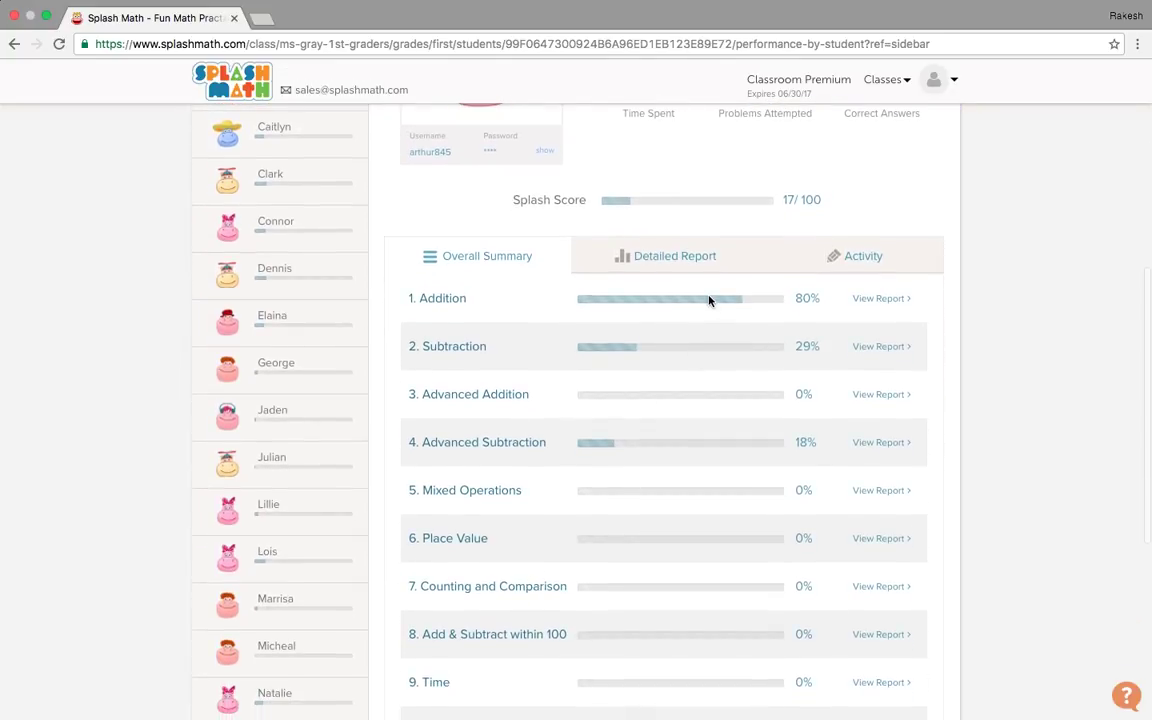
{"action": "left_click", "coordinate": [692, 258]}
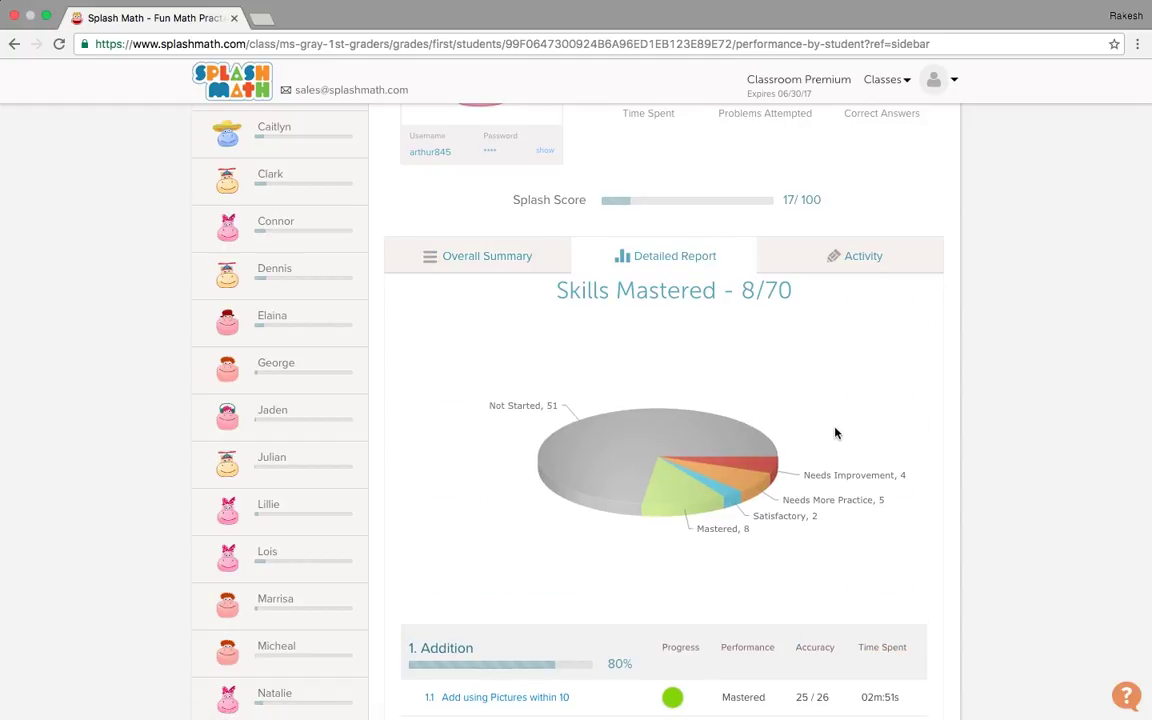
{"action": "scroll", "coordinate": [836, 432], "scroll_direction": "down", "scroll_amount": 5}
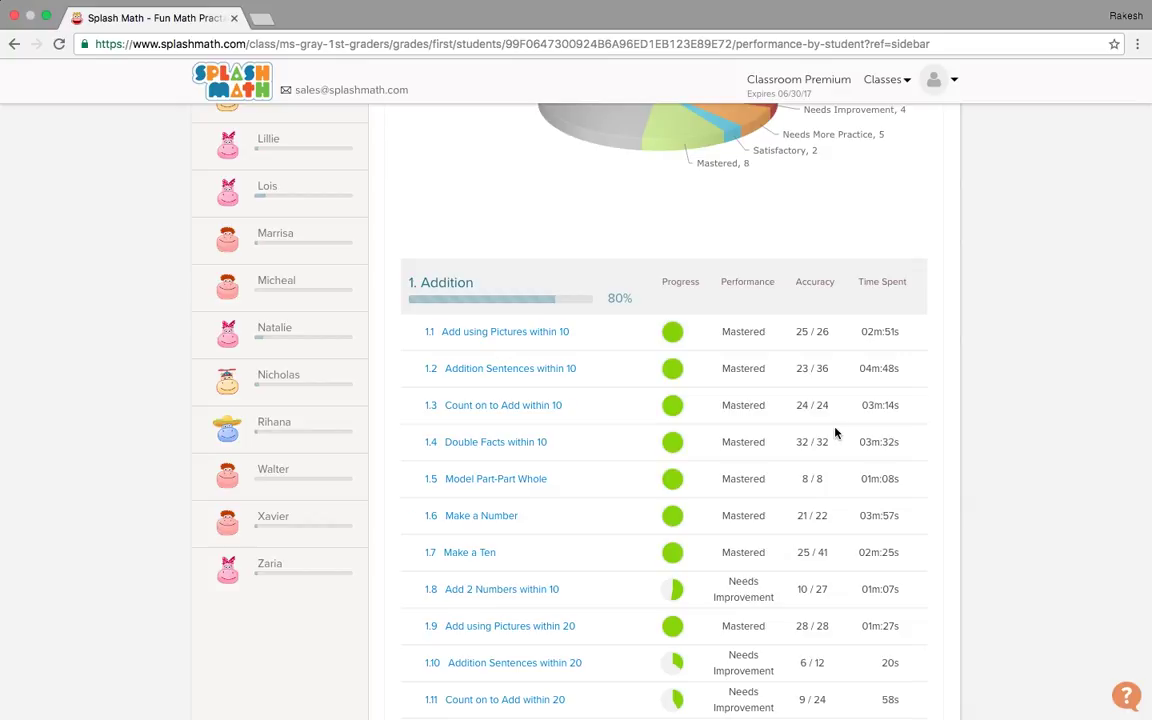
Step: Check the student's Addition skill results in the Detailed Report and the total time spent in the Activity report
{"action": "scroll", "coordinate": [836, 432], "scroll_direction": "down", "scroll_amount": 2}
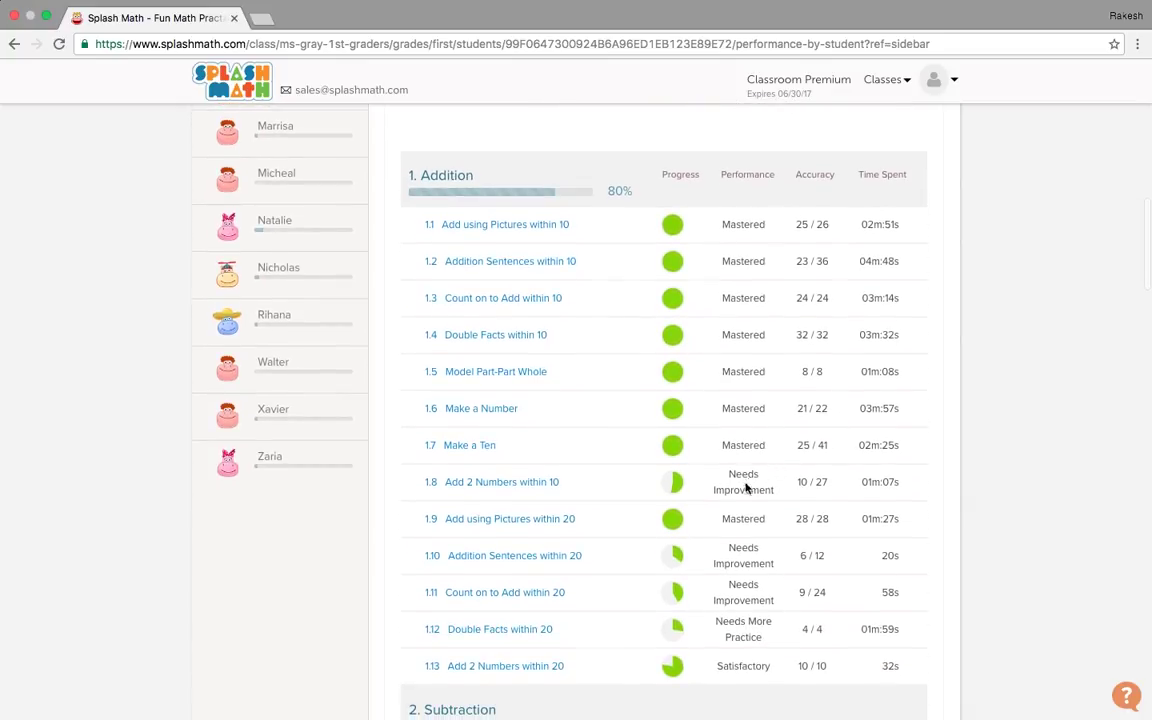
{"action": "scroll", "coordinate": [789, 442], "scroll_direction": "up", "scroll_amount": 5}
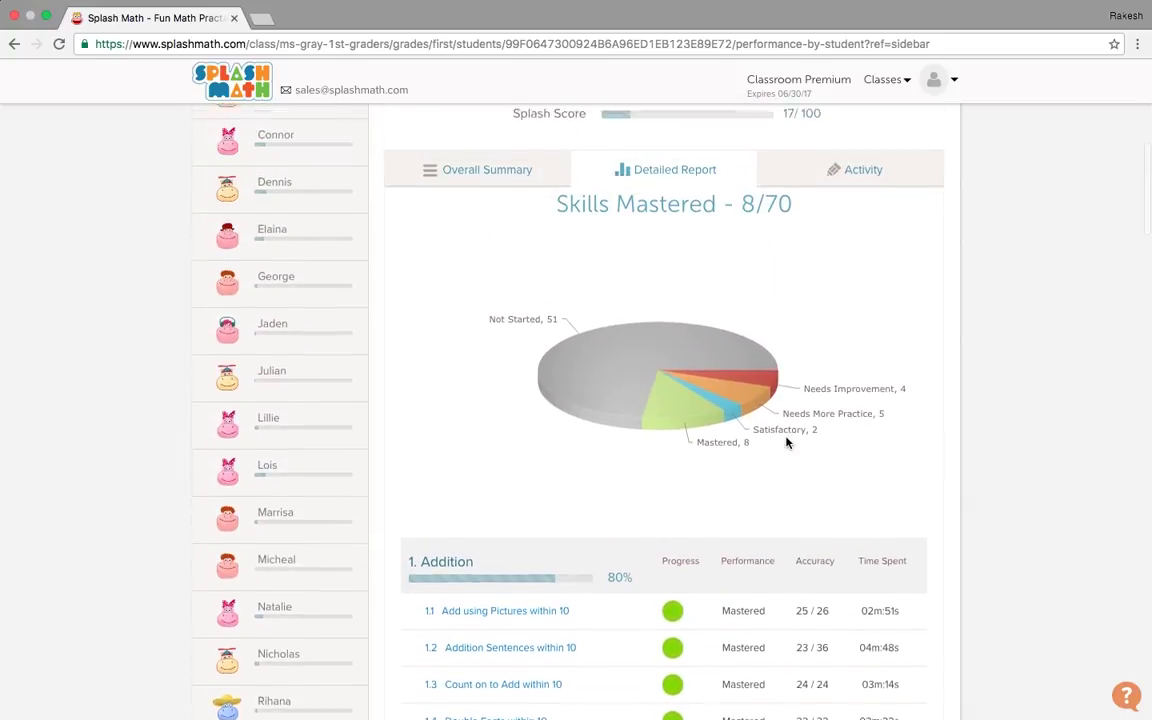
{"action": "scroll", "coordinate": [787, 443], "scroll_direction": "up", "scroll_amount": 1}
{"action": "left_click", "coordinate": [878, 272]}
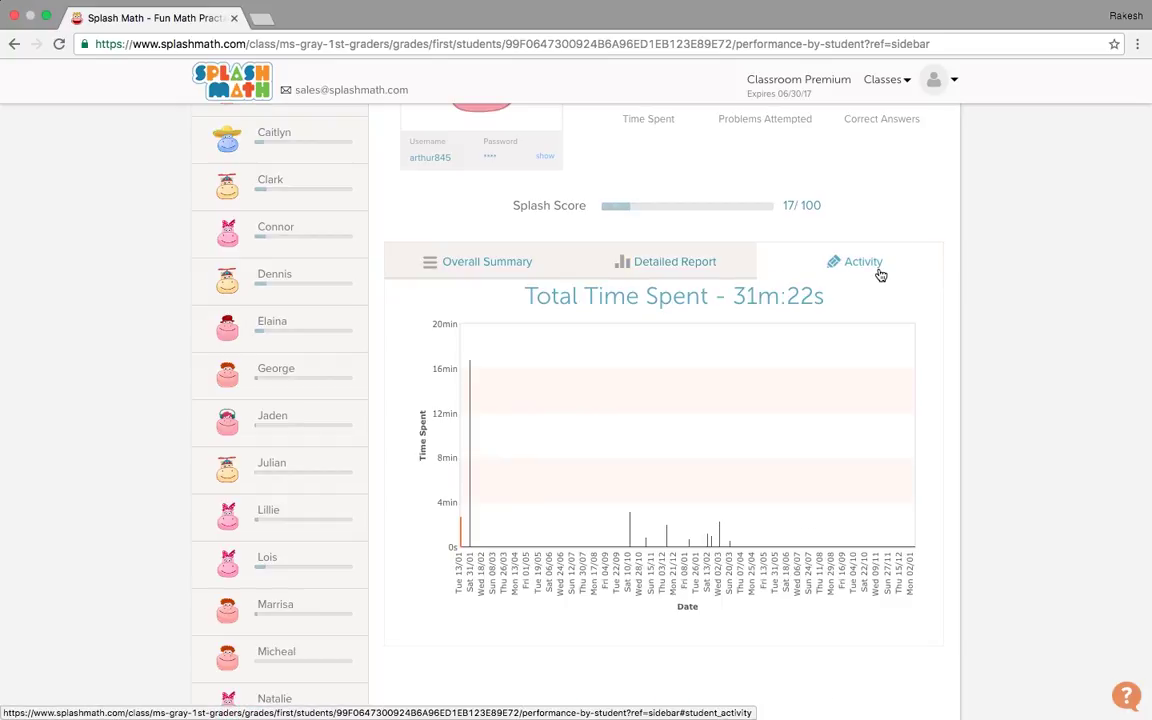
{"action": "left_click_drag", "start_coordinate": [735, 292], "coordinate": [810, 301]}
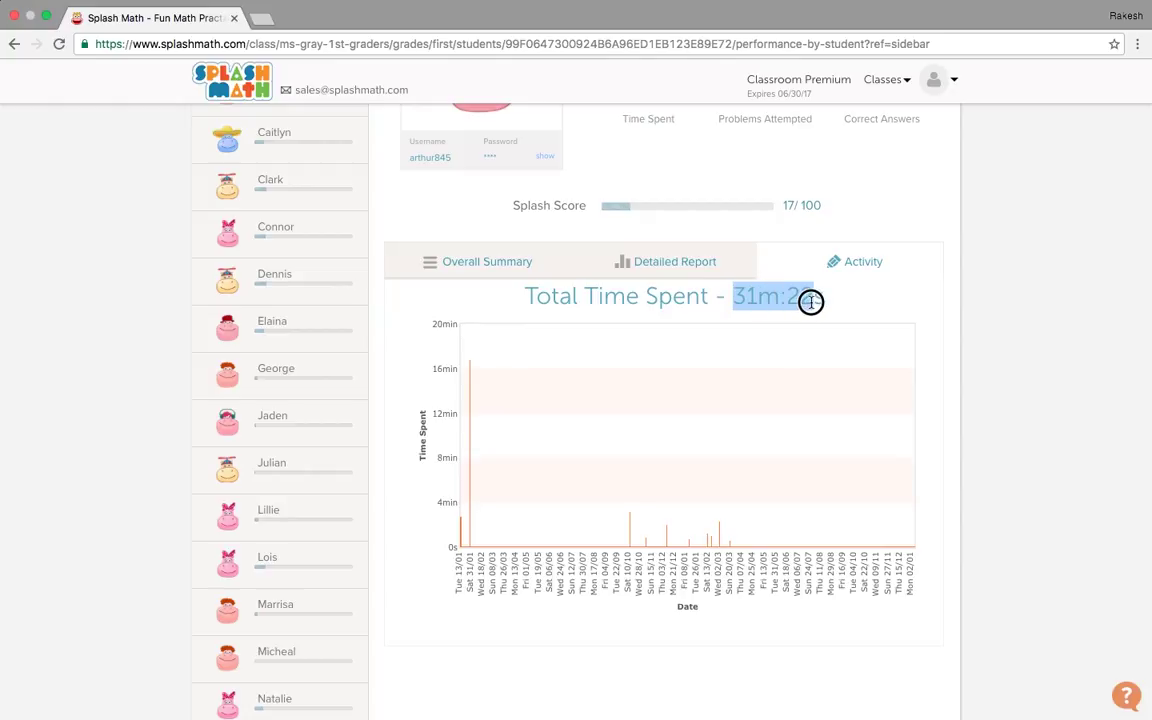
{"action": "left_click", "coordinate": [810, 301]}
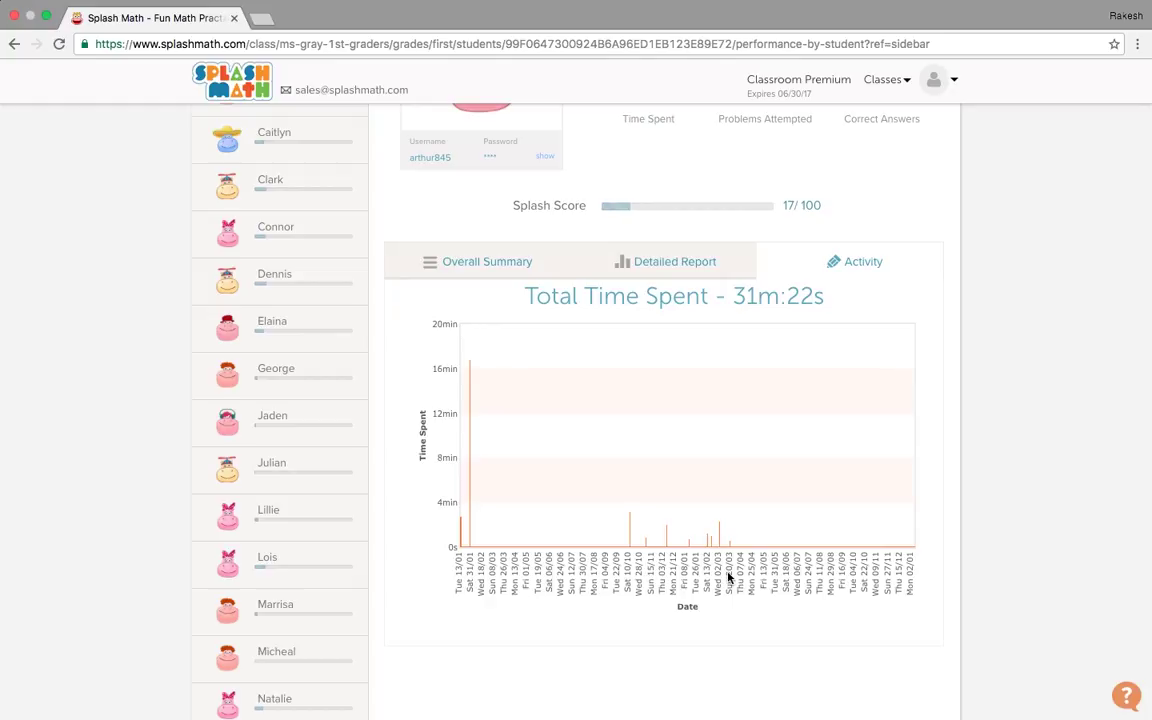
{"action": "scroll", "coordinate": [728, 577], "scroll_direction": "down", "scroll_amount": 5}
Step: Open the printable version of the student's Grade 1 performance report and cancel printing
{"action": "scroll", "coordinate": [728, 577], "scroll_direction": "up", "scroll_amount": 10}
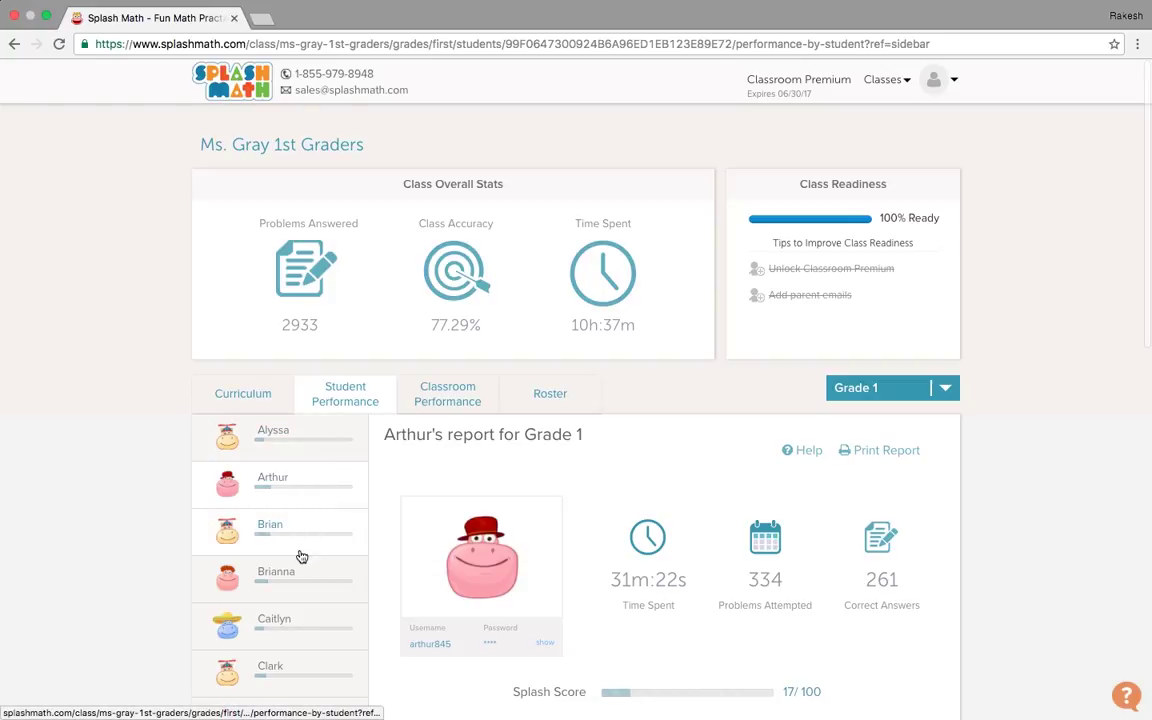
{"action": "scroll", "coordinate": [301, 555], "scroll_direction": "down", "scroll_amount": 3}
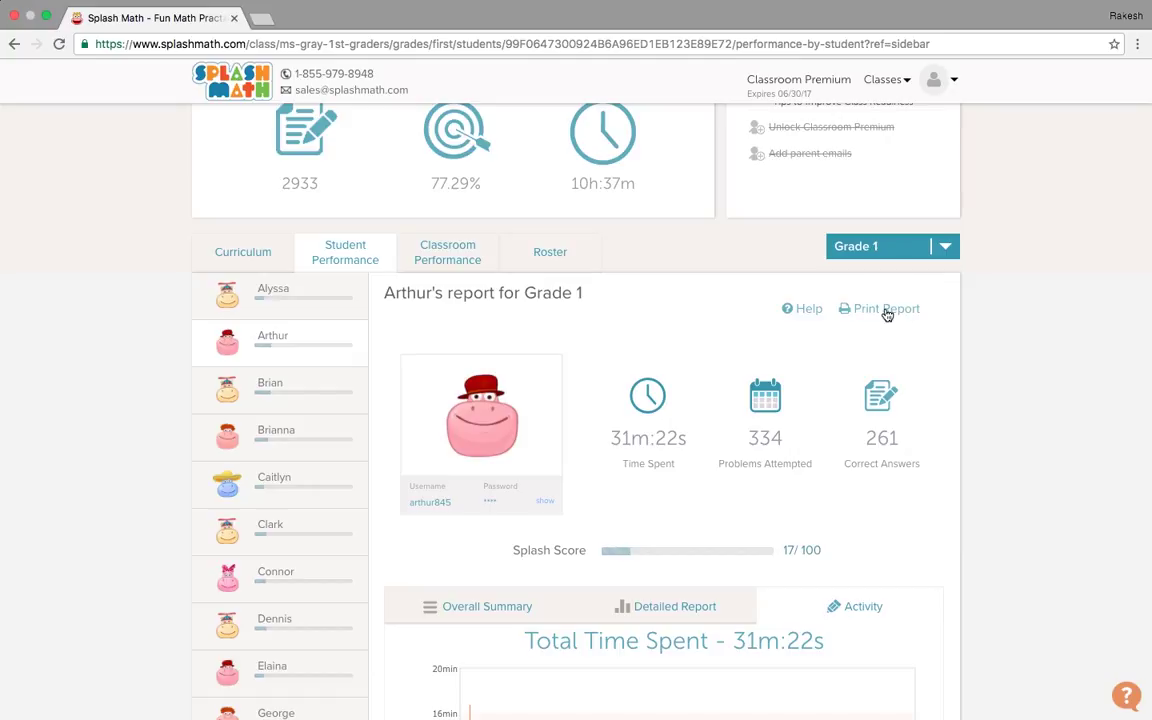
{"action": "left_click", "coordinate": [887, 312]}
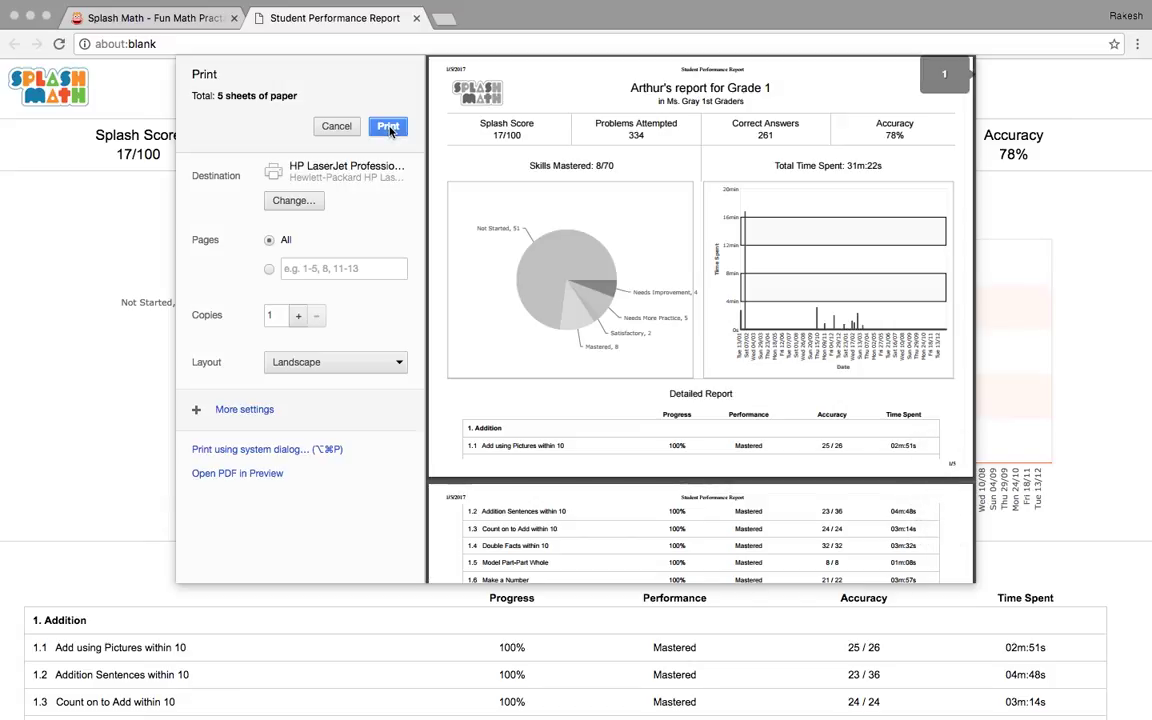
{"action": "left_click", "coordinate": [337, 128]}
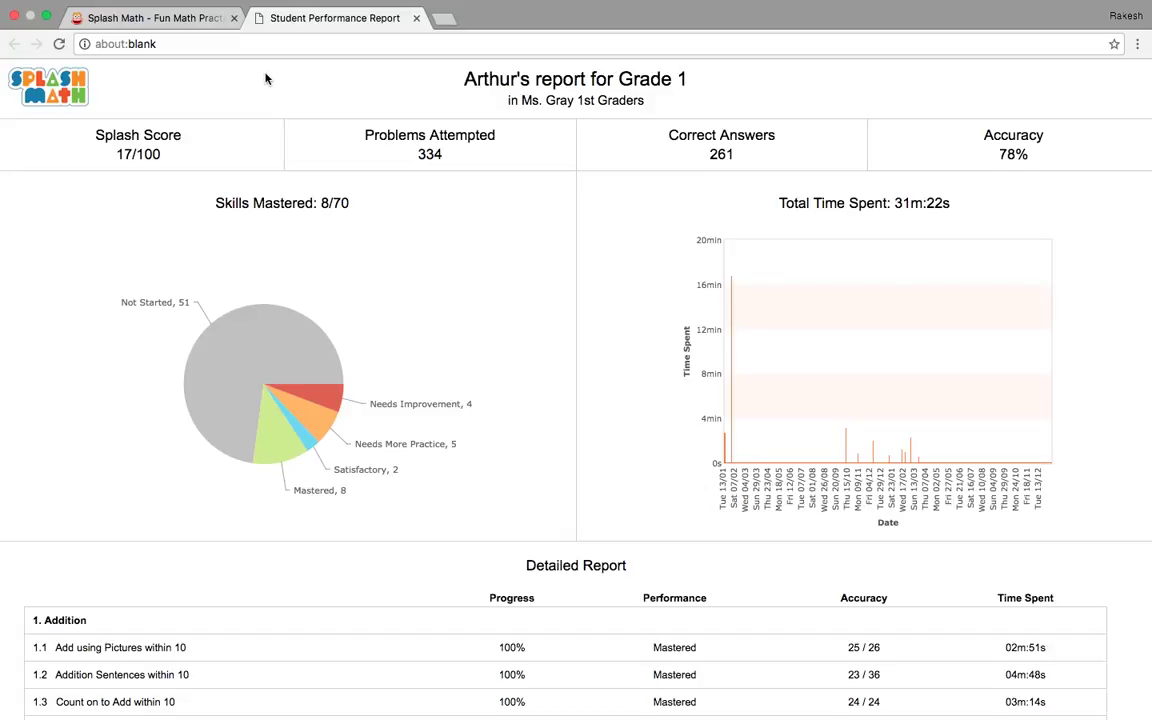
Step: Return to the teacher dashboard, open the Grade 1 Classroom Performance report and check the Class Overall Stats
{"action": "left_click", "coordinate": [183, 20]}
{"action": "scroll", "coordinate": [573, 290], "scroll_direction": "up", "scroll_amount": 1}
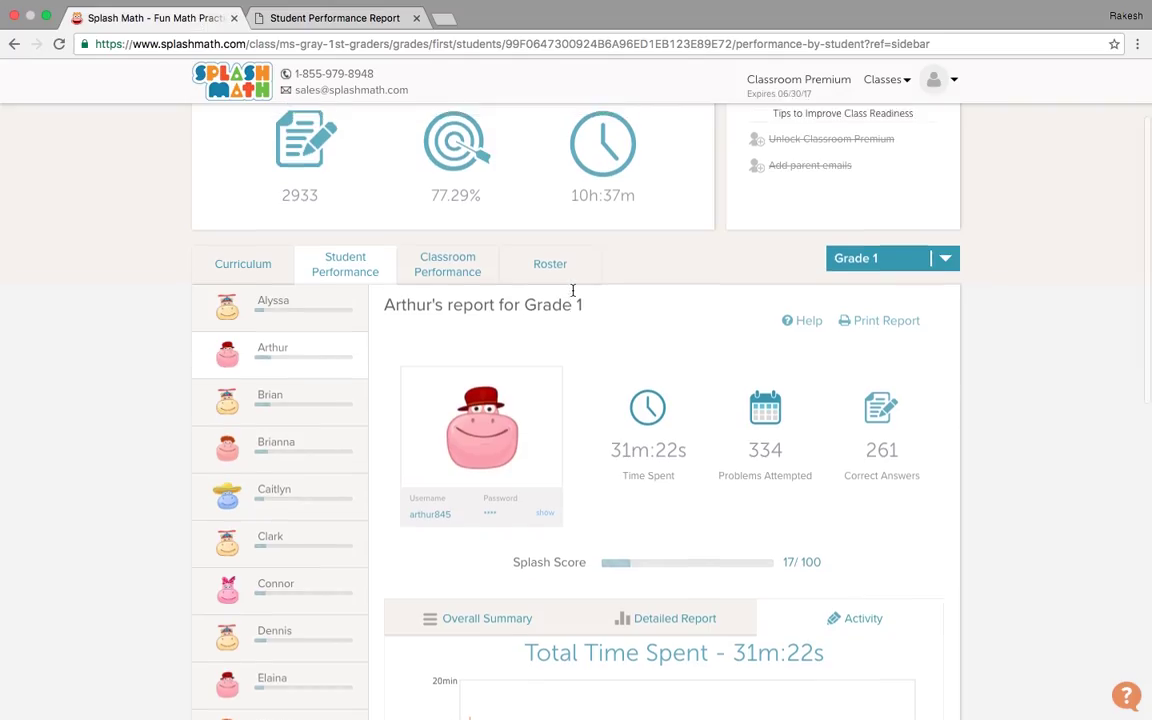
{"action": "scroll", "coordinate": [565, 295], "scroll_direction": "up", "scroll_amount": 1}
{"action": "left_click", "coordinate": [460, 330]}
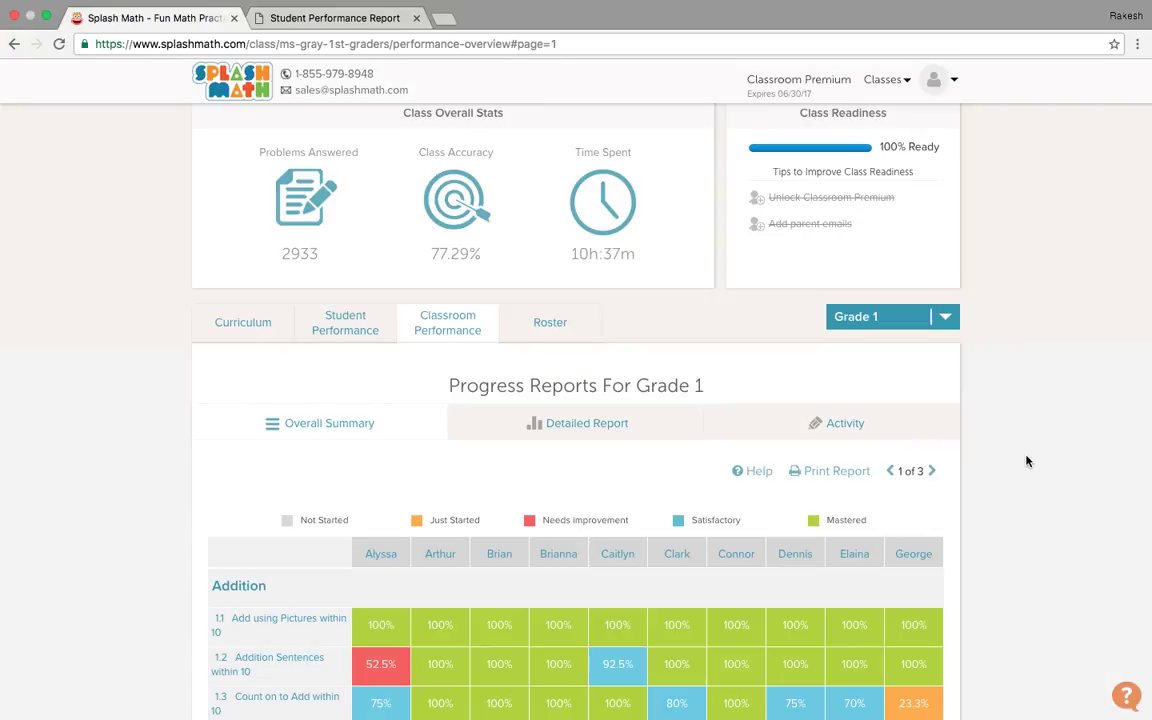
{"action": "scroll", "coordinate": [1041, 510], "scroll_direction": "down", "scroll_amount": 1}
{"action": "scroll", "coordinate": [1041, 510], "scroll_direction": "up", "scroll_amount": 2}
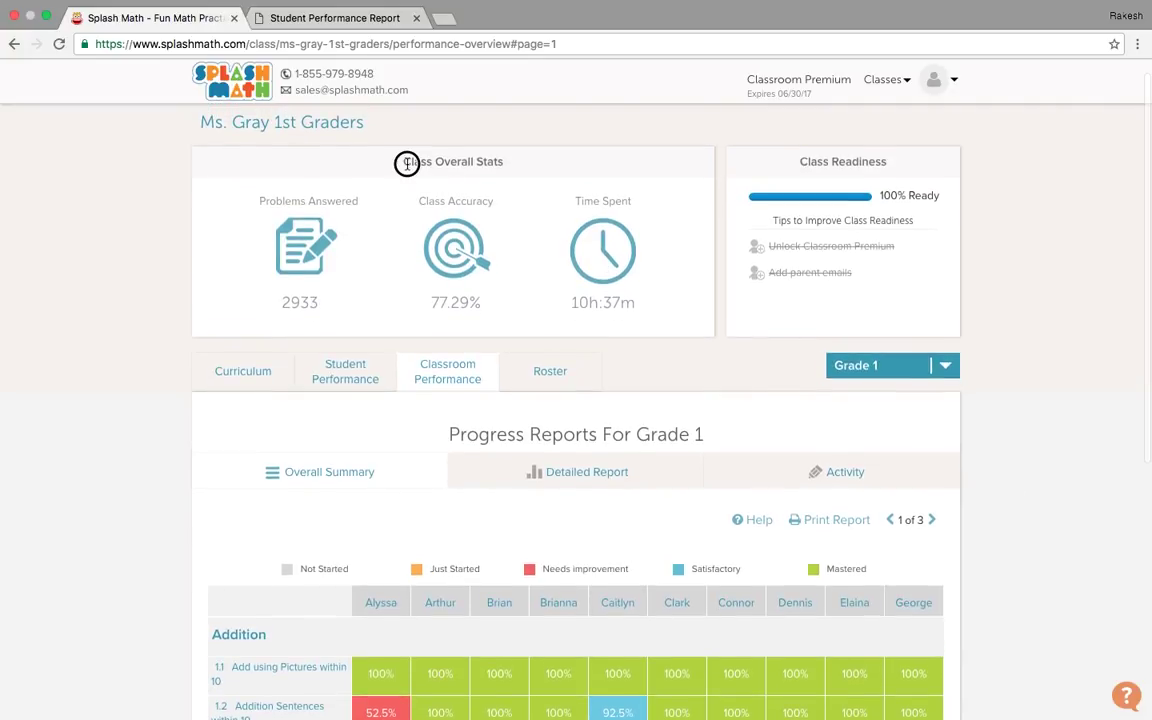
{"action": "left_click_drag", "start_coordinate": [404, 162], "coordinate": [509, 162]}
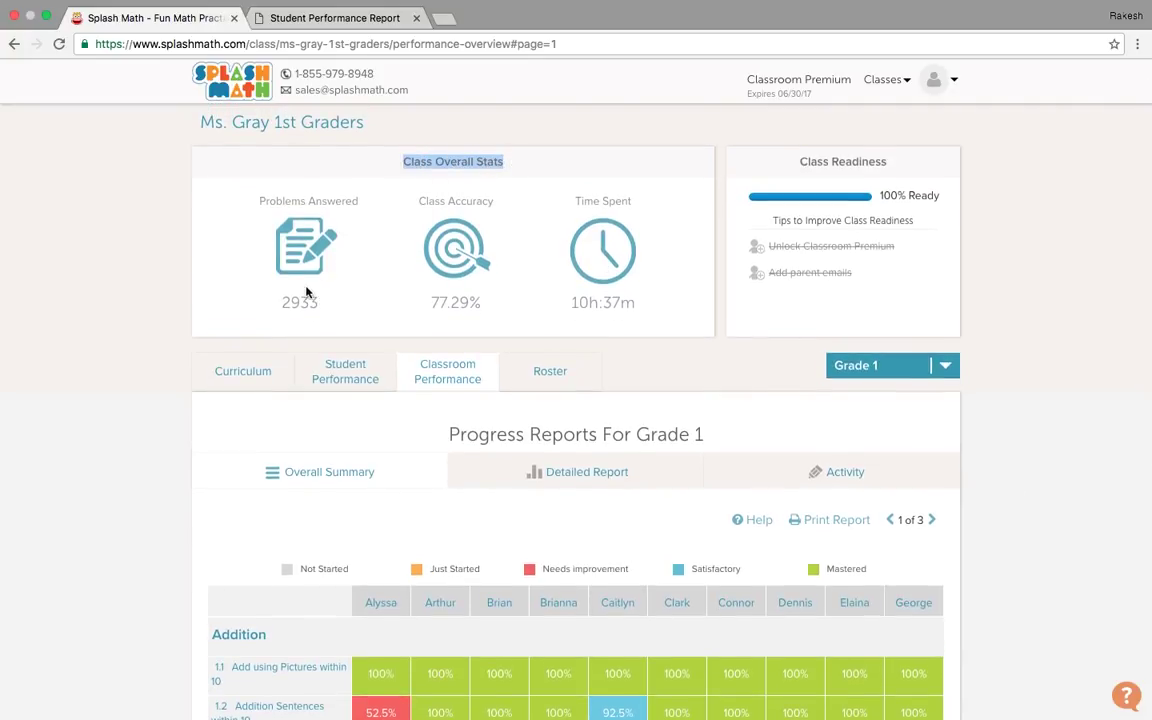
{"action": "left_click", "coordinate": [355, 204]}
{"action": "left_click", "coordinate": [482, 201]}
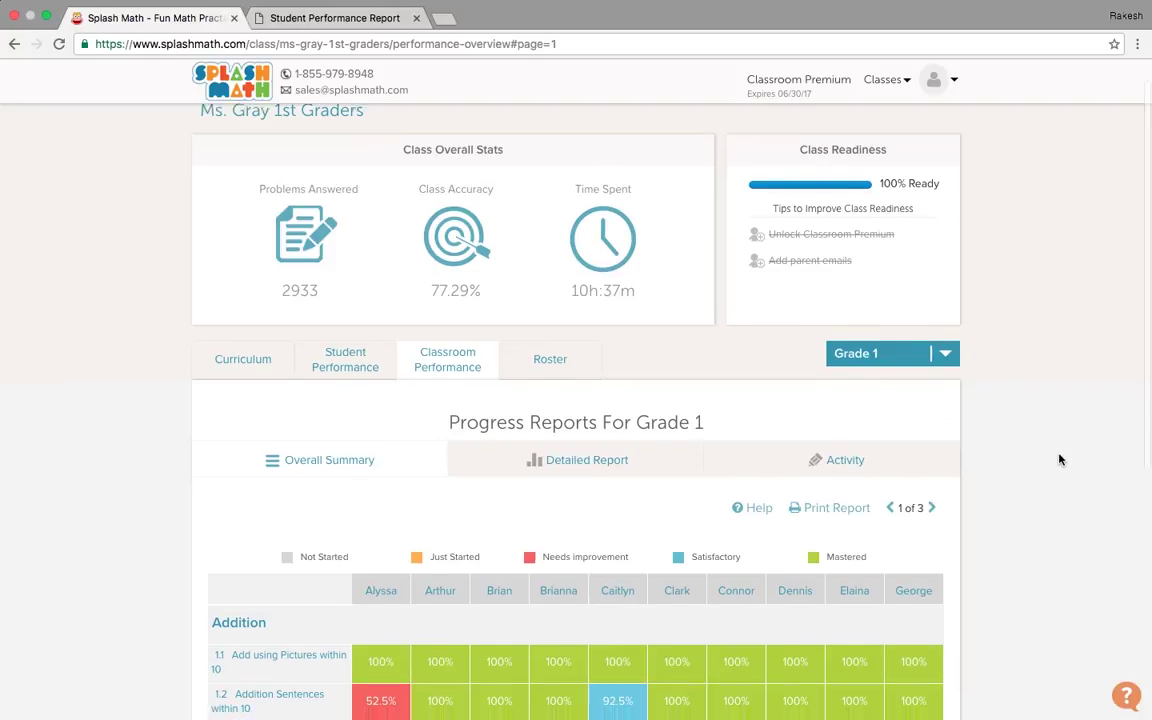
Step: Examine each student's skill progress in the class Overall Summary, from Addition down to the start of Subtraction
{"action": "scroll", "coordinate": [1061, 459], "scroll_direction": "down", "scroll_amount": 5}
{"action": "scroll", "coordinate": [1061, 459], "scroll_direction": "down", "scroll_amount": 1}
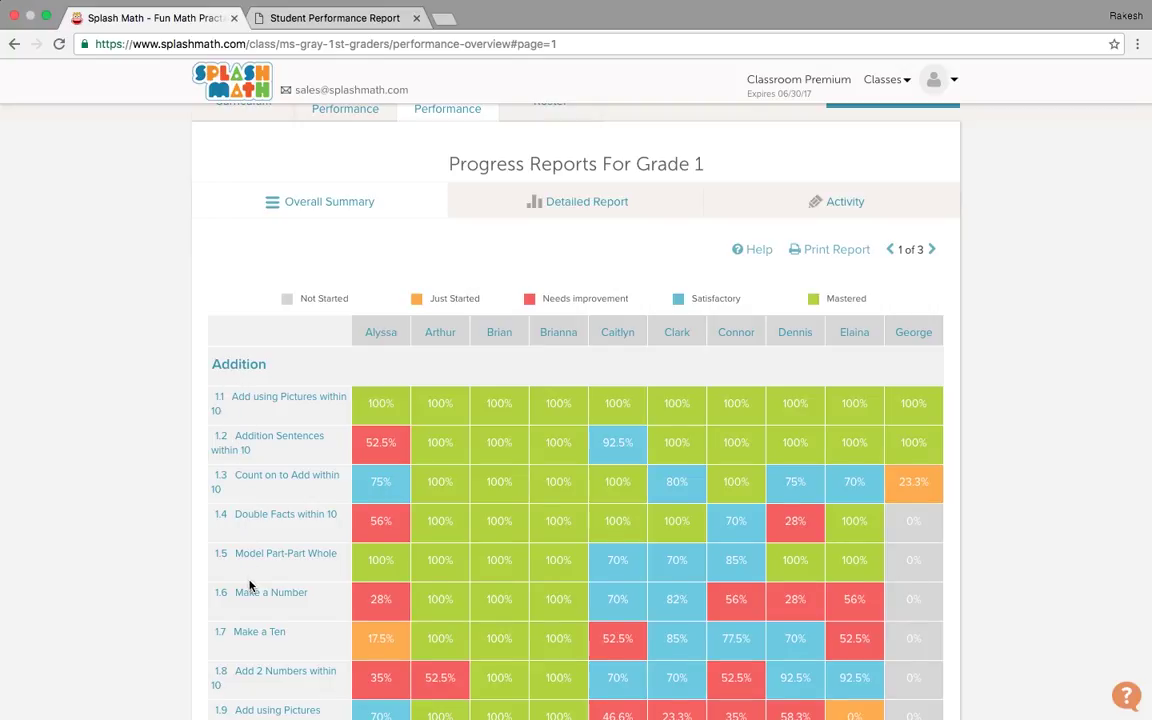
{"action": "scroll", "coordinate": [249, 586], "scroll_direction": "down", "scroll_amount": 5}
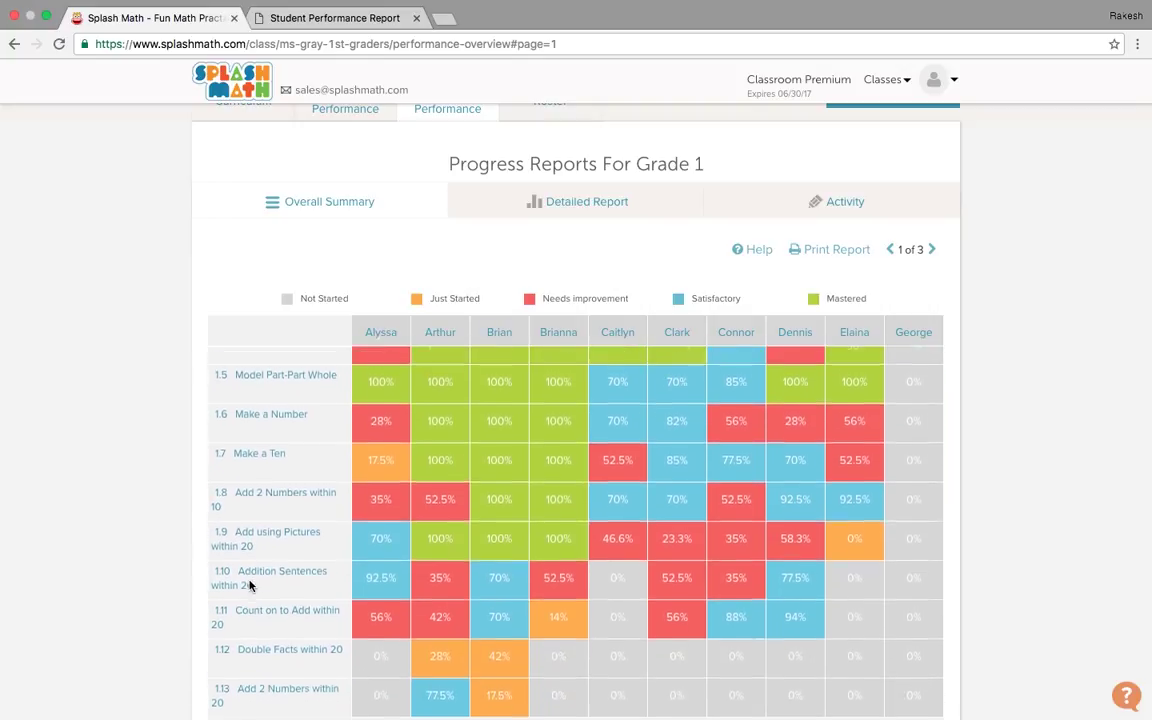
{"action": "scroll", "coordinate": [249, 586], "scroll_direction": "up", "scroll_amount": 2}
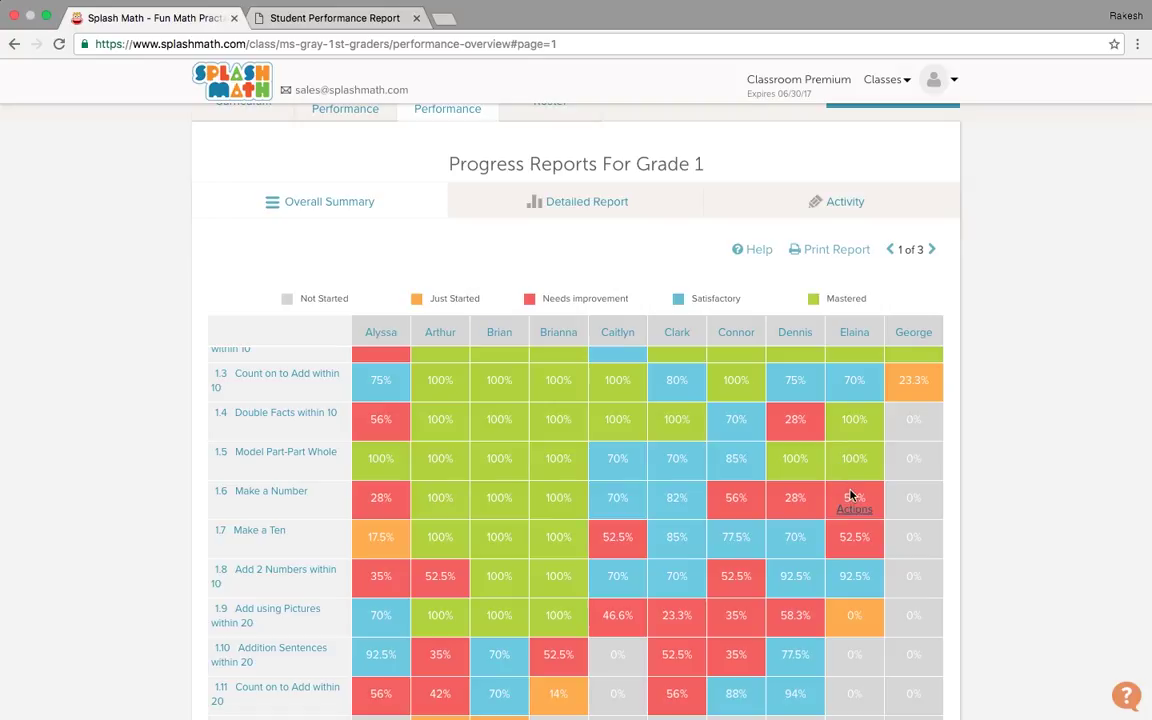
{"action": "scroll", "coordinate": [858, 605], "scroll_direction": "down", "scroll_amount": 1}
{"action": "scroll", "coordinate": [861, 601], "scroll_direction": "down", "scroll_amount": 3}
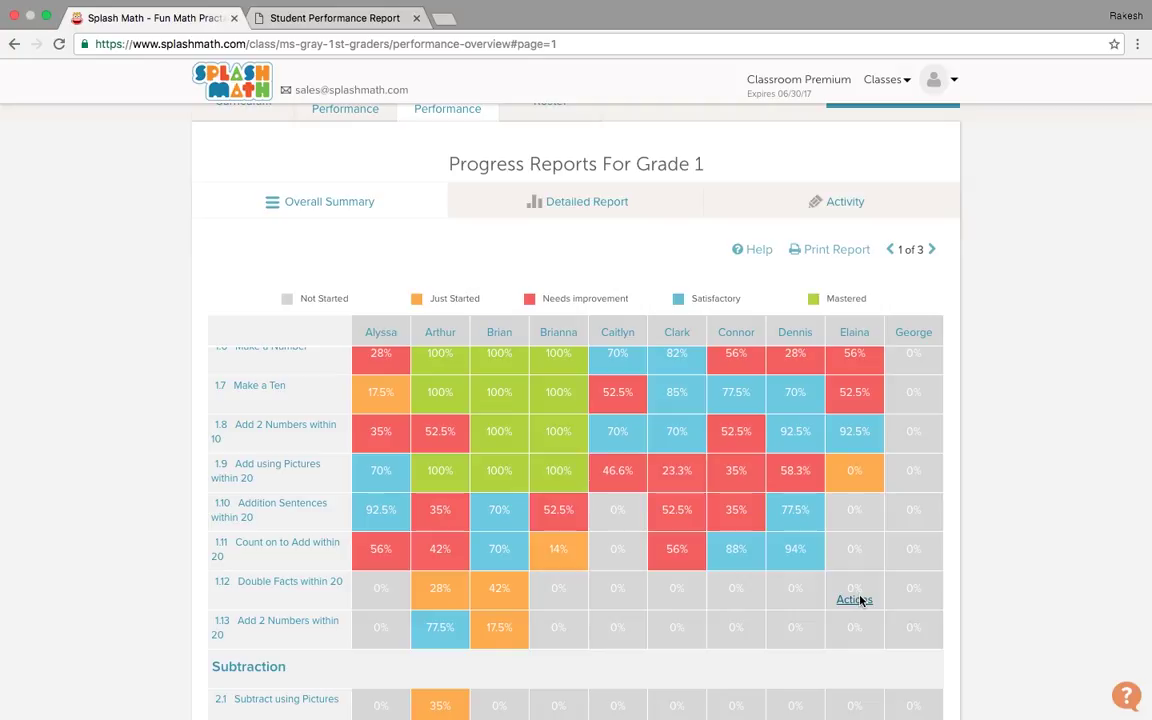
{"action": "scroll", "coordinate": [860, 600], "scroll_direction": "up", "scroll_amount": 8}
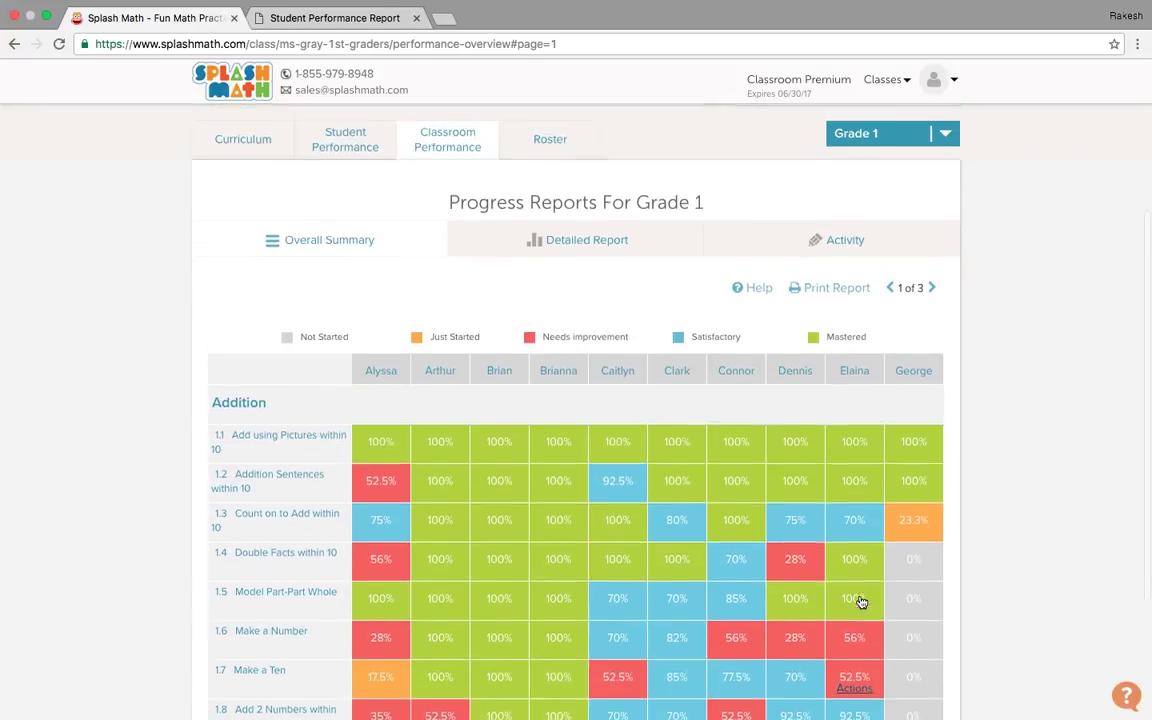
{"action": "scroll", "coordinate": [860, 600], "scroll_direction": "up", "scroll_amount": 1}
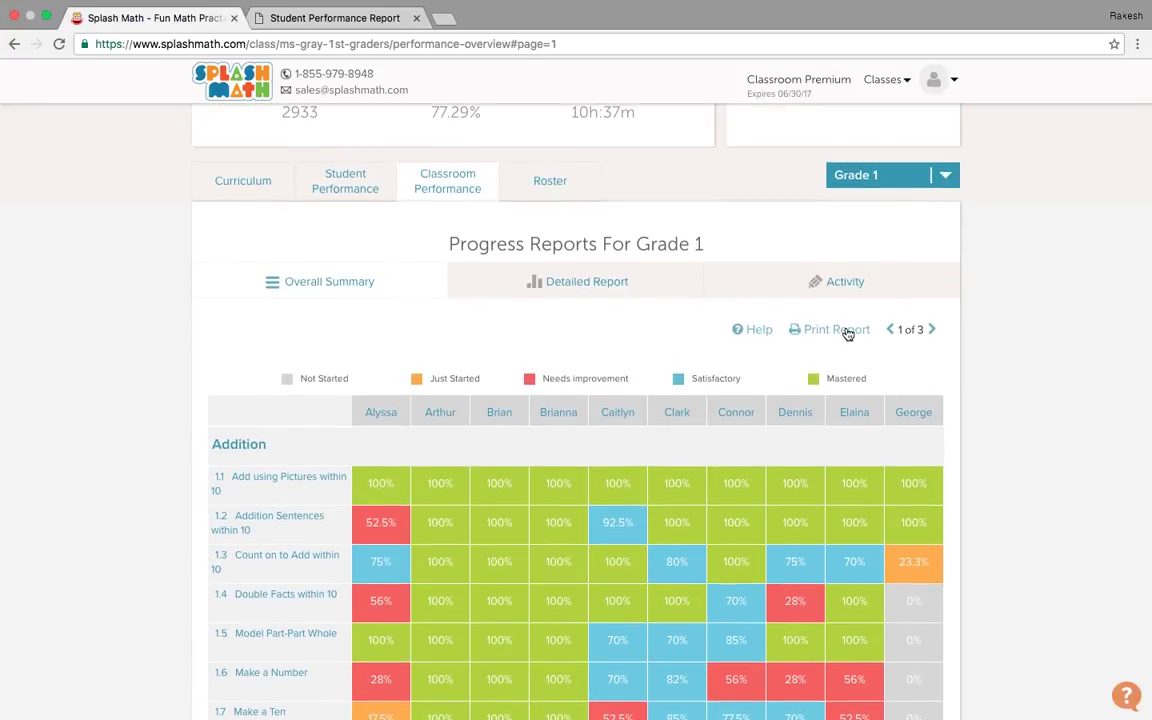
Step: Open the class Roster, view the printable student login cards in the roster PDF, and close the PDF
{"action": "left_click", "coordinate": [562, 185]}
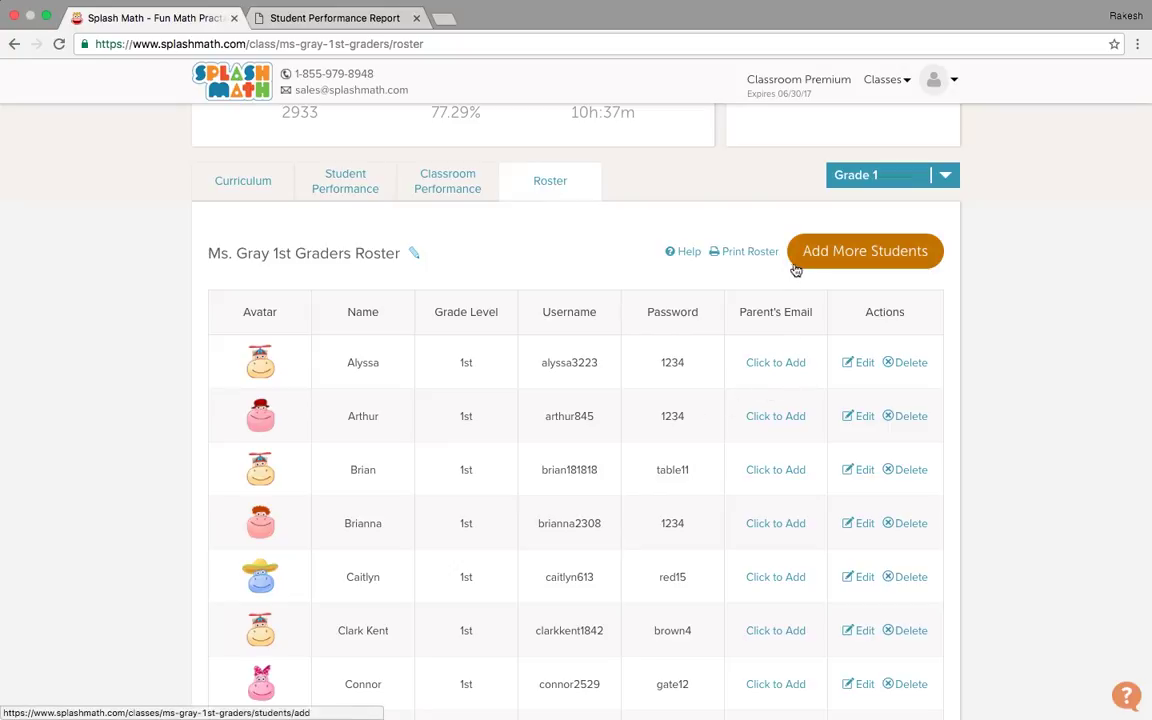
{"action": "left_click", "coordinate": [753, 251]}
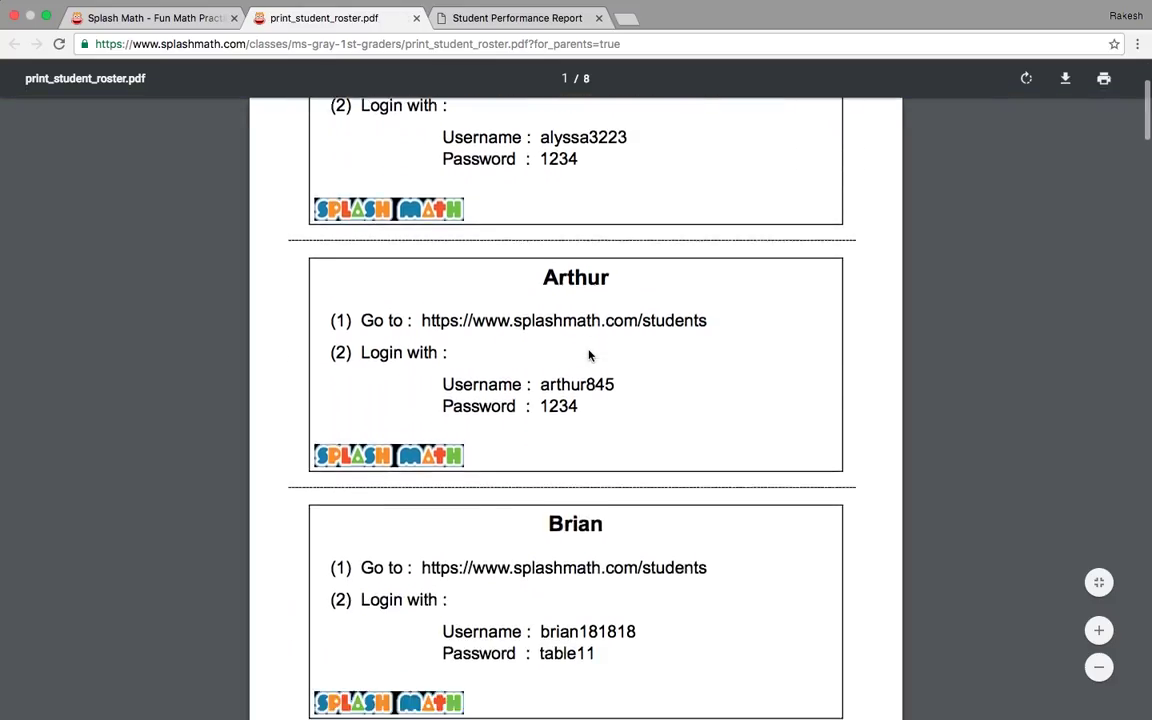
{"action": "scroll", "coordinate": [589, 355], "scroll_direction": "down", "scroll_amount": 5}
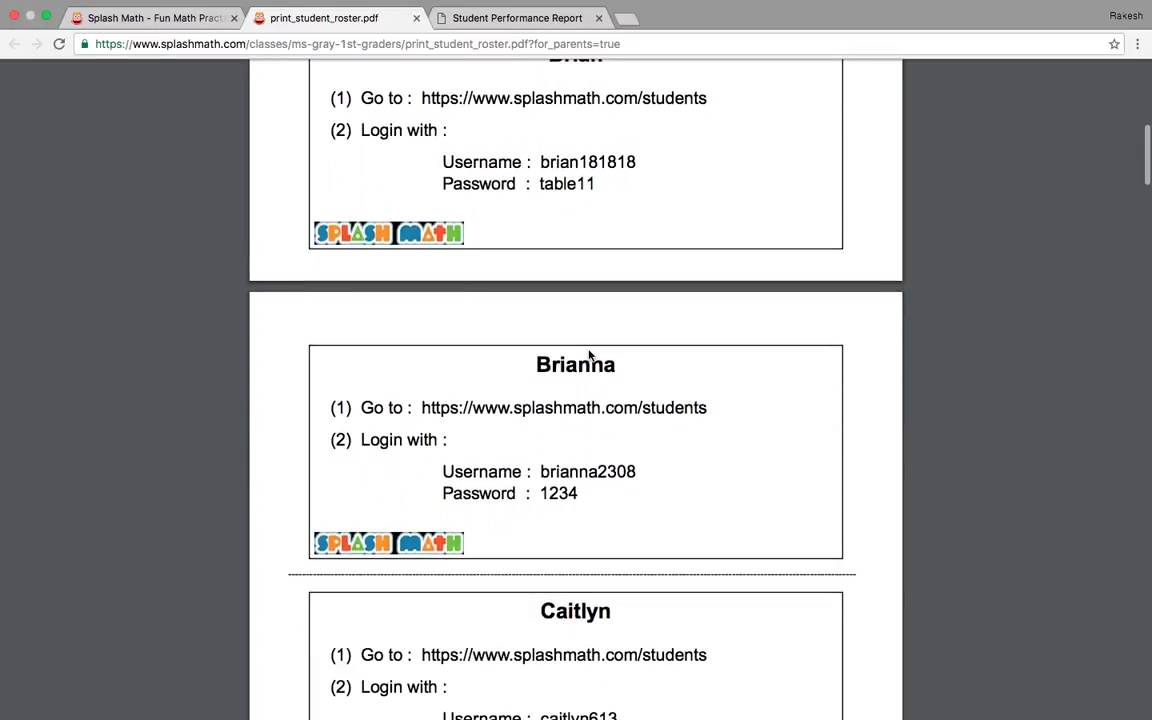
{"action": "scroll", "coordinate": [589, 355], "scroll_direction": "up", "scroll_amount": 4}
{"action": "scroll", "coordinate": [589, 355], "scroll_direction": "up", "scroll_amount": 8}
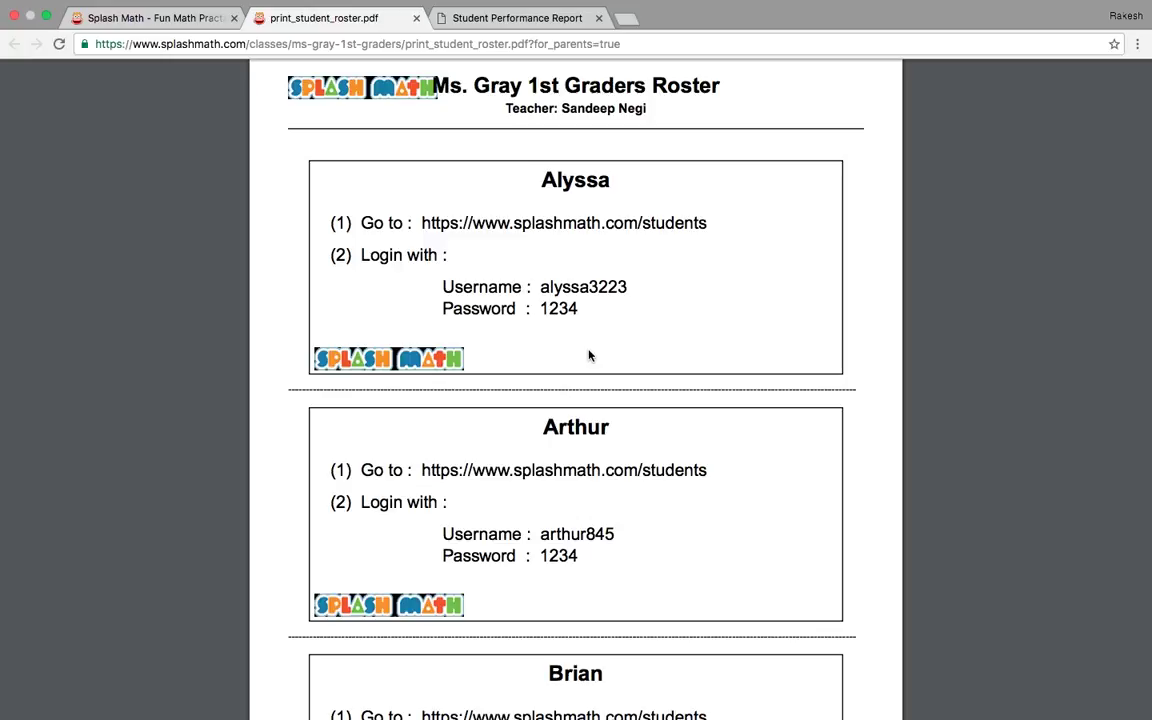
{"action": "mouse_move", "coordinate": [630, 8]}
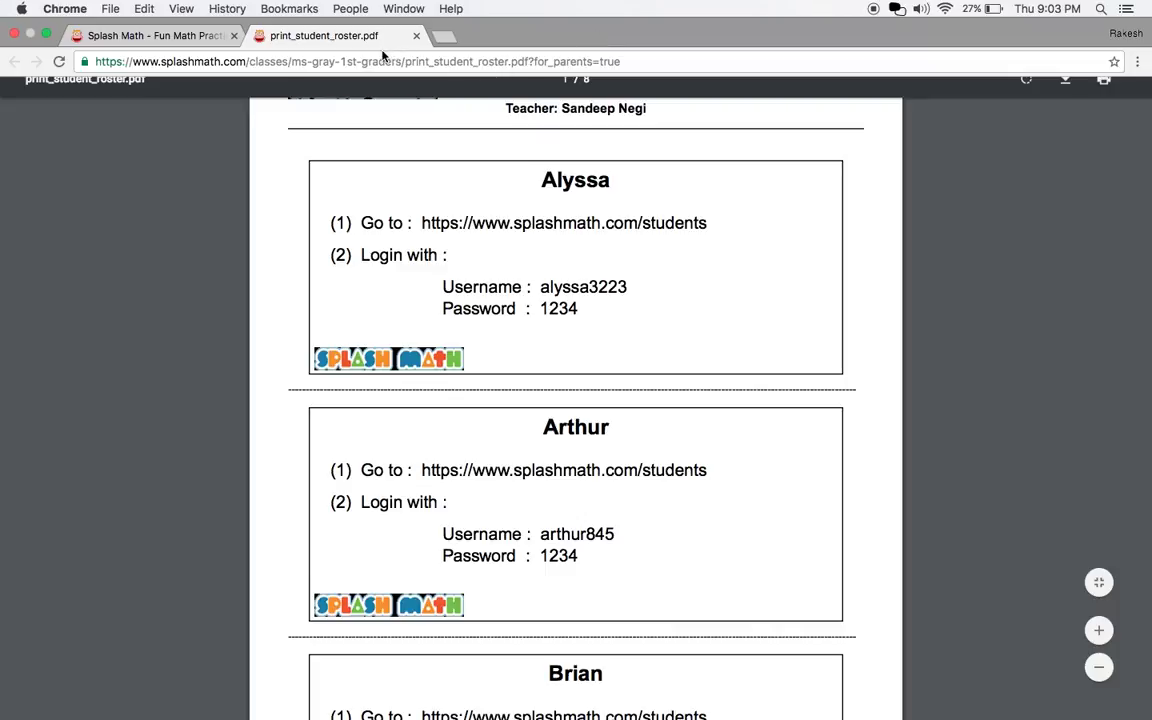
{"action": "key", "text": "super+w"}
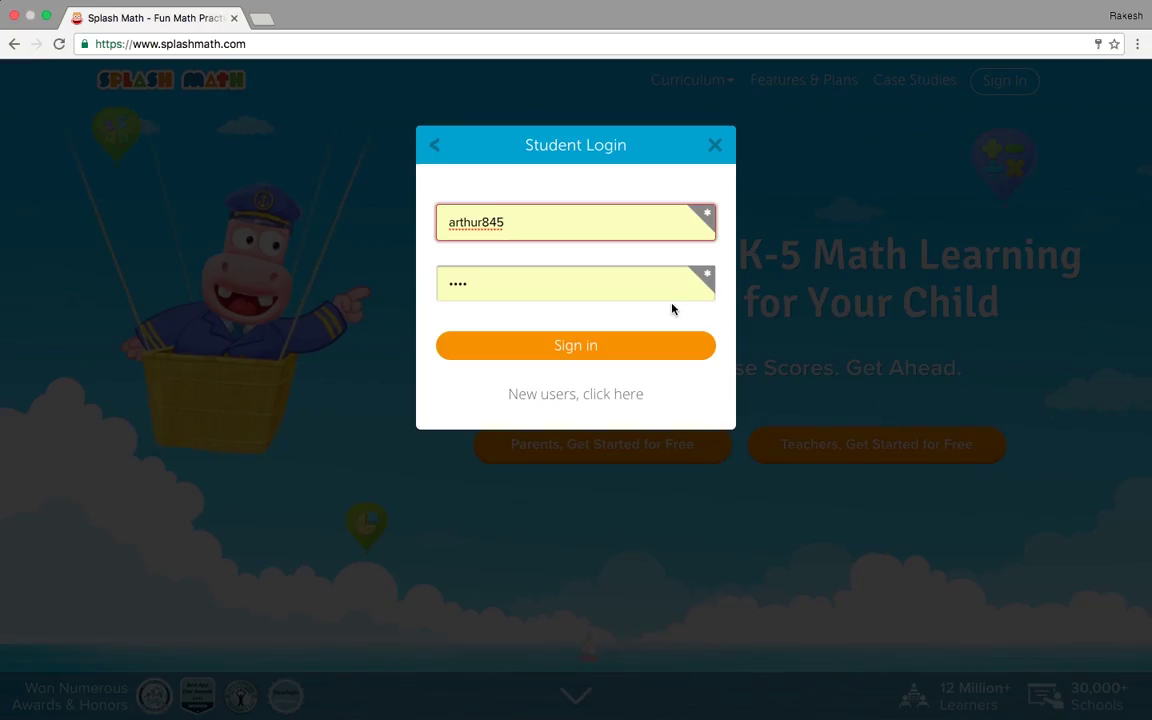
Step: Sign in to the student account with the filled-in login details and check the greeting on the student dashboard
{"action": "left_click", "coordinate": [629, 347]}
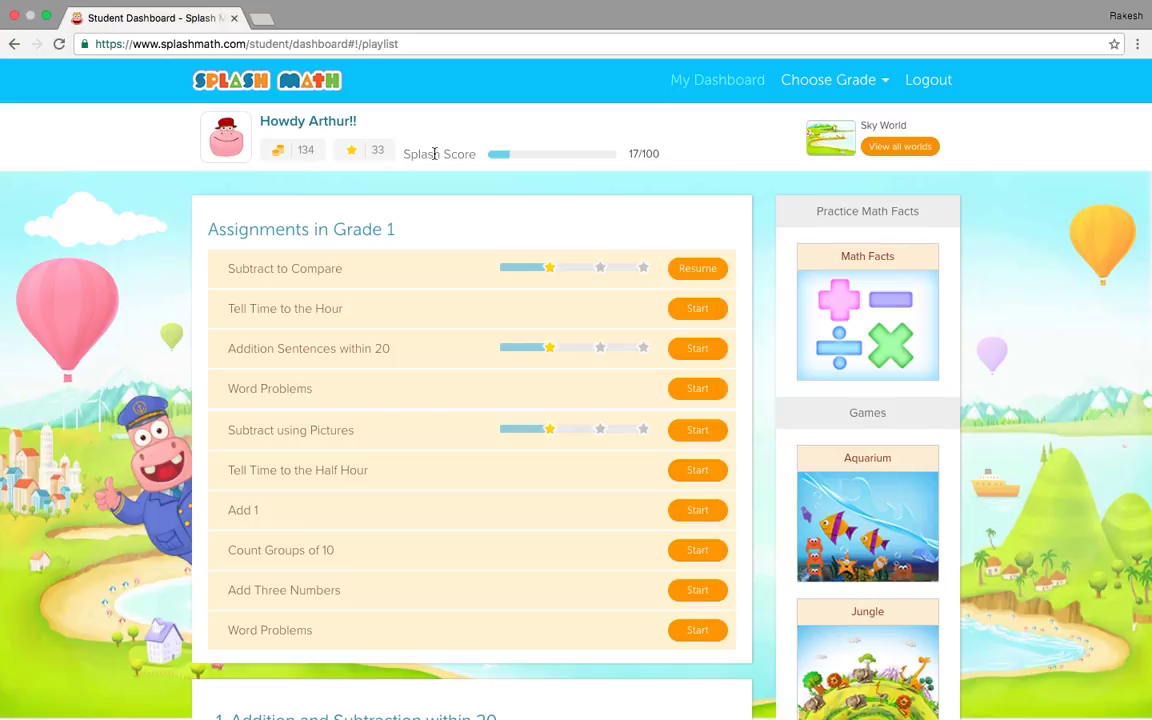
{"action": "left_click_drag", "start_coordinate": [270, 122], "coordinate": [362, 118]}
{"action": "left_click", "coordinate": [362, 118]}
Step: Examine the student's Grade 1 assignments and the star progress of the addition and subtraction skills
{"action": "scroll", "coordinate": [466, 238], "scroll_direction": "down", "scroll_amount": 2}
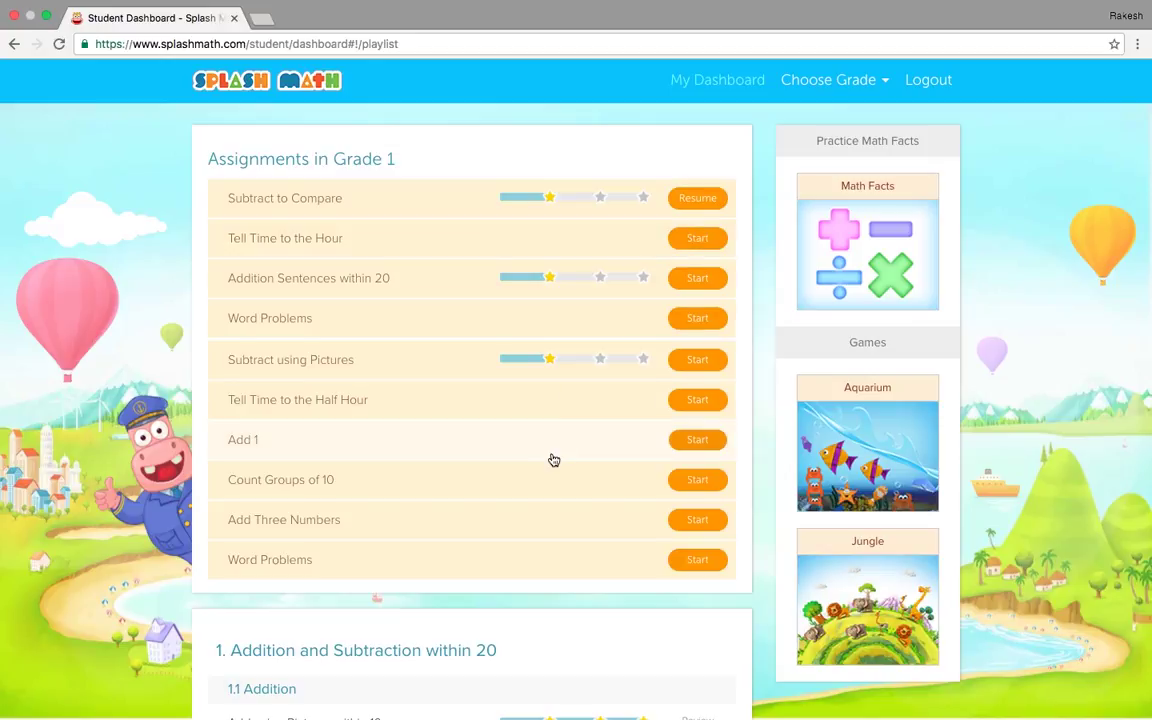
{"action": "scroll", "coordinate": [552, 459], "scroll_direction": "down", "scroll_amount": 5}
{"action": "scroll", "coordinate": [552, 459], "scroll_direction": "down", "scroll_amount": 3}
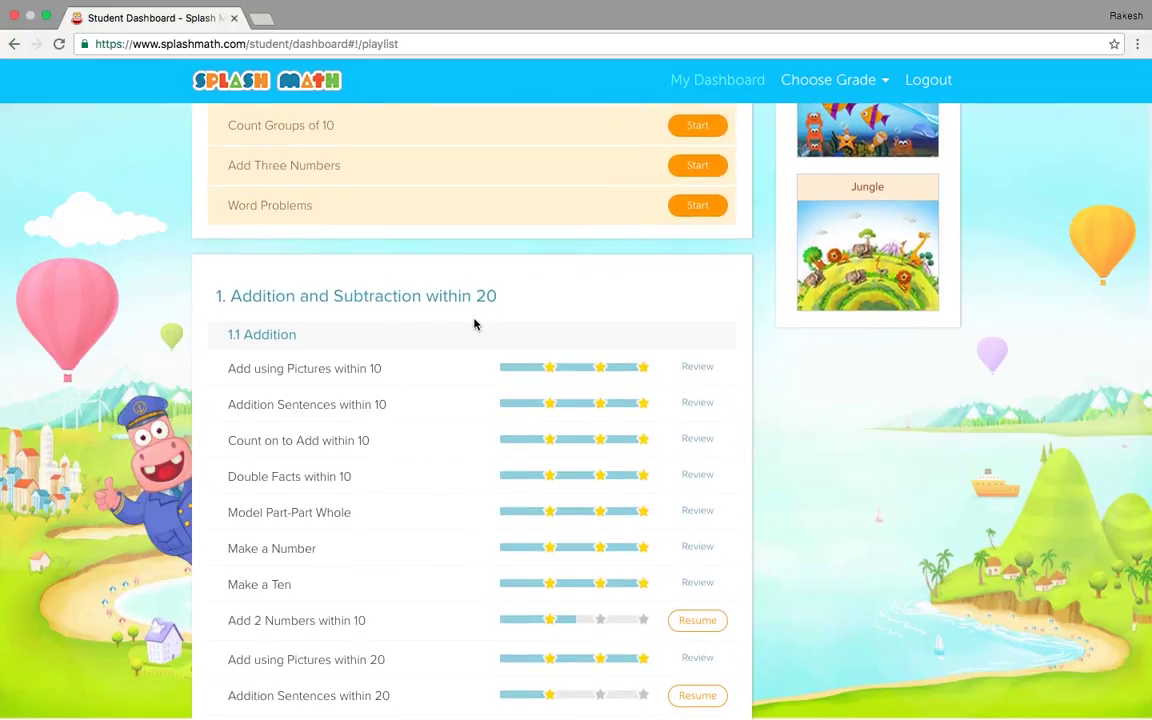
{"action": "scroll", "coordinate": [475, 324], "scroll_direction": "down", "scroll_amount": 3}
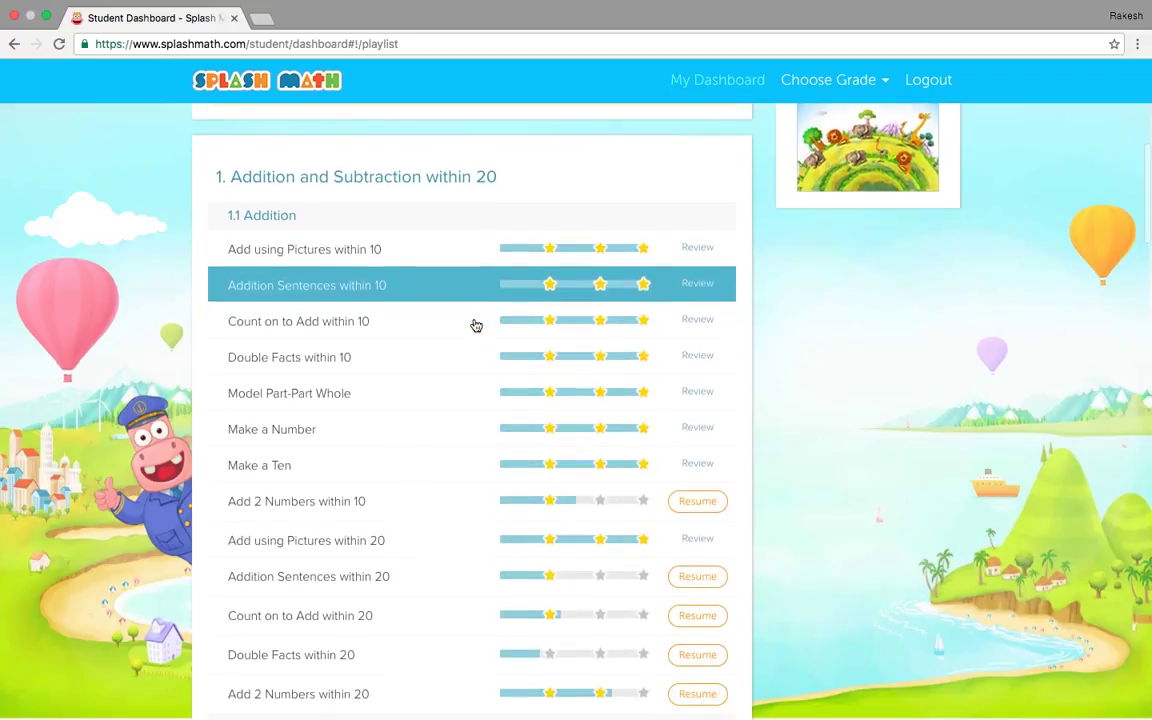
{"action": "scroll", "coordinate": [475, 325], "scroll_direction": "down", "scroll_amount": 6}
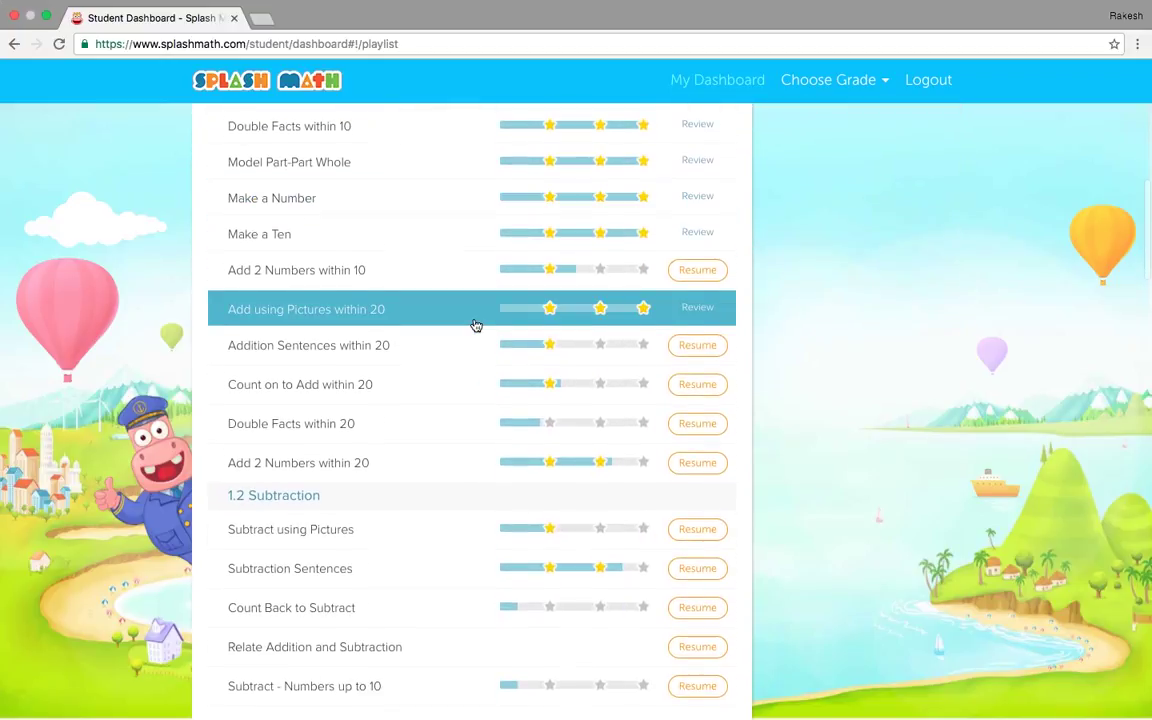
{"action": "scroll", "coordinate": [475, 325], "scroll_direction": "down", "scroll_amount": 7}
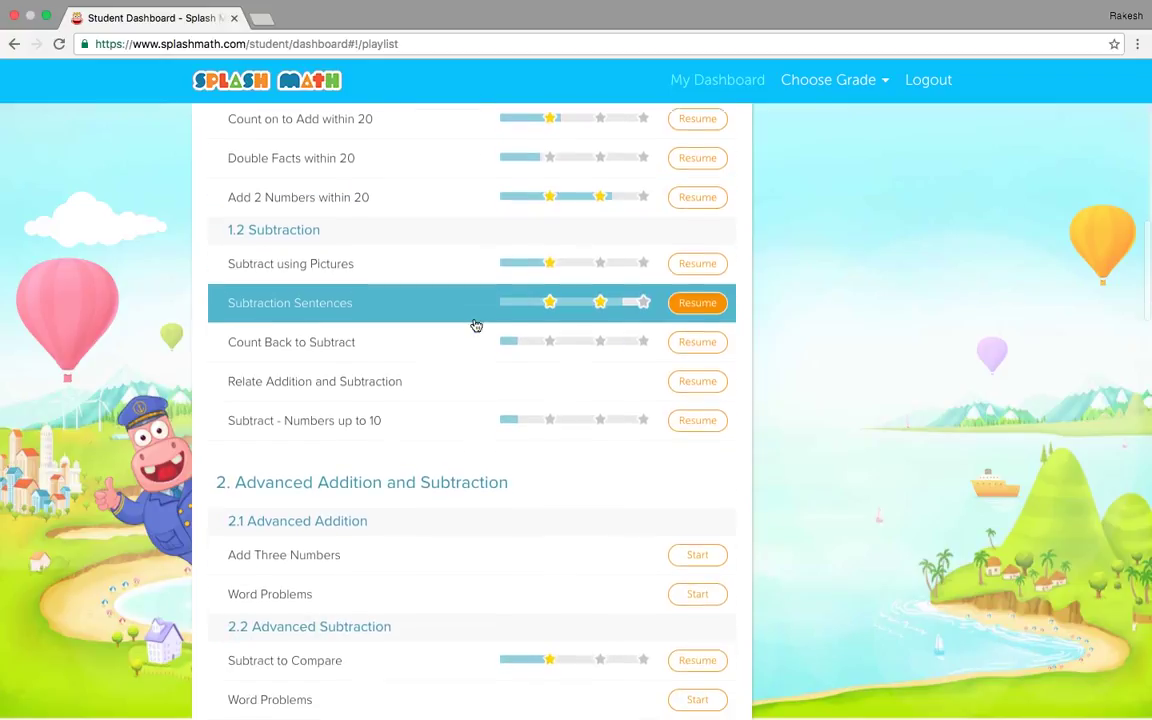
{"action": "scroll", "coordinate": [476, 325], "scroll_direction": "down", "scroll_amount": 1}
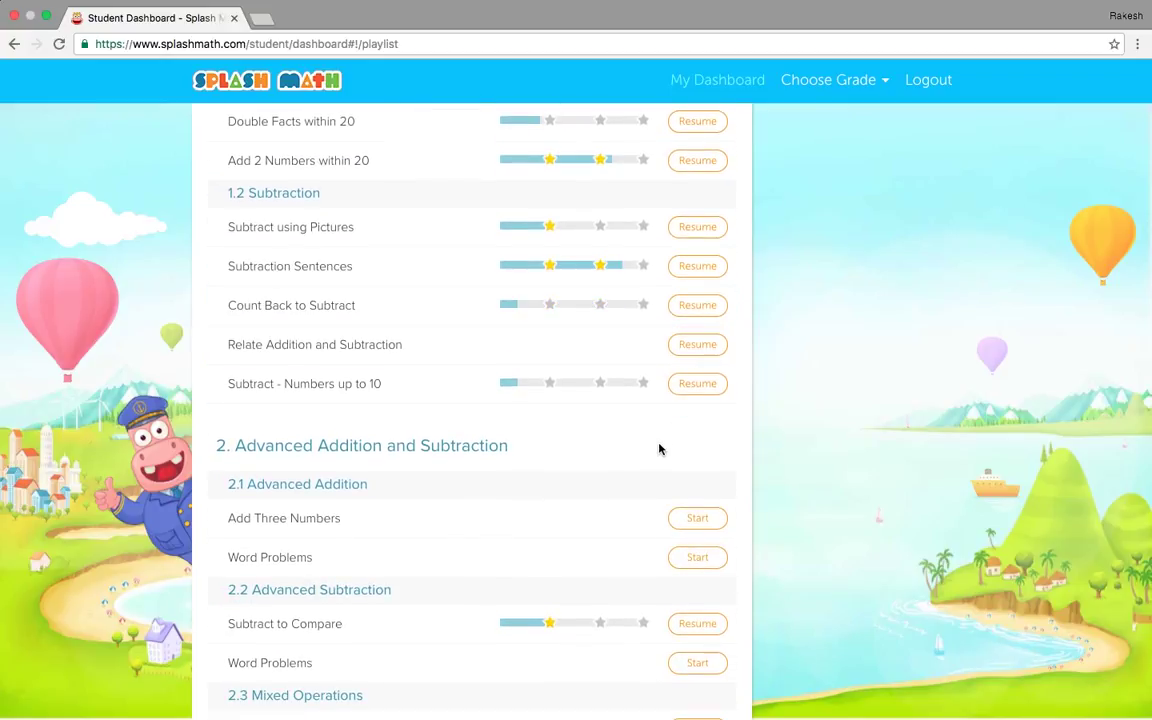
{"action": "scroll", "coordinate": [660, 455], "scroll_direction": "up", "scroll_amount": 10}
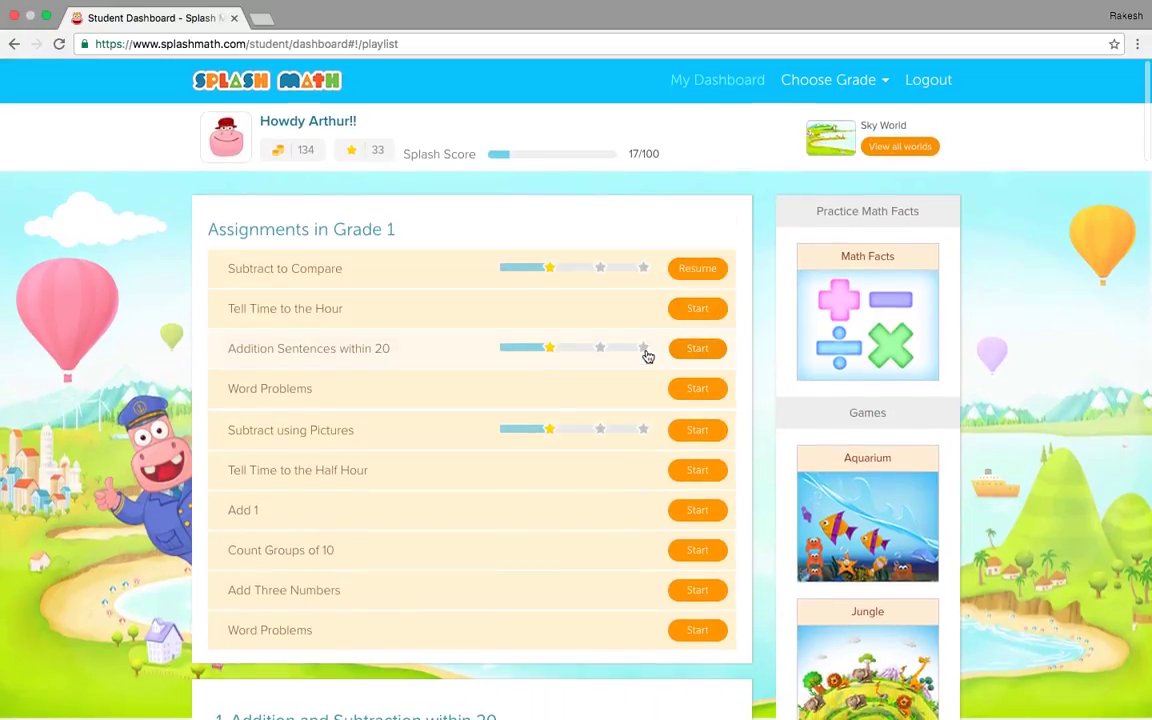
{"action": "scroll", "coordinate": [617, 468], "scroll_direction": "down", "scroll_amount": 3}
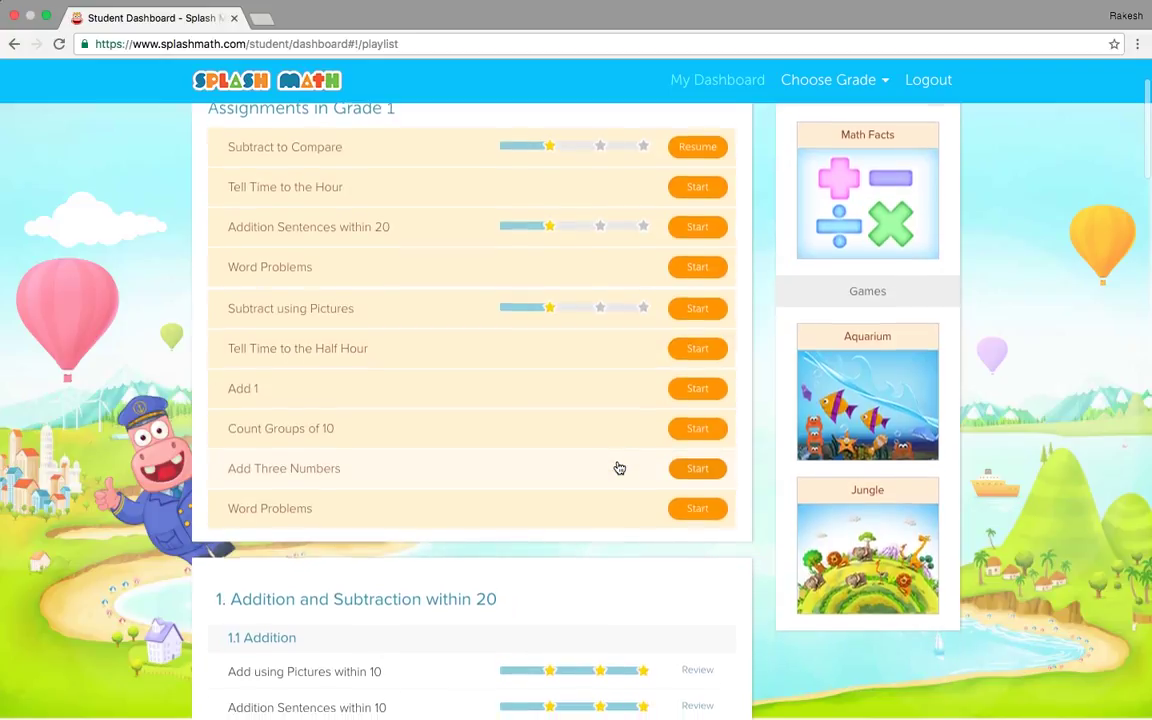
Step: Resume the Add 2 Numbers within 10 skill and submit 5 as the missing number in 4 + _ = 9
{"action": "scroll", "coordinate": [618, 470], "scroll_direction": "down", "scroll_amount": 6}
{"action": "scroll", "coordinate": [618, 500], "scroll_direction": "down", "scroll_amount": 3}
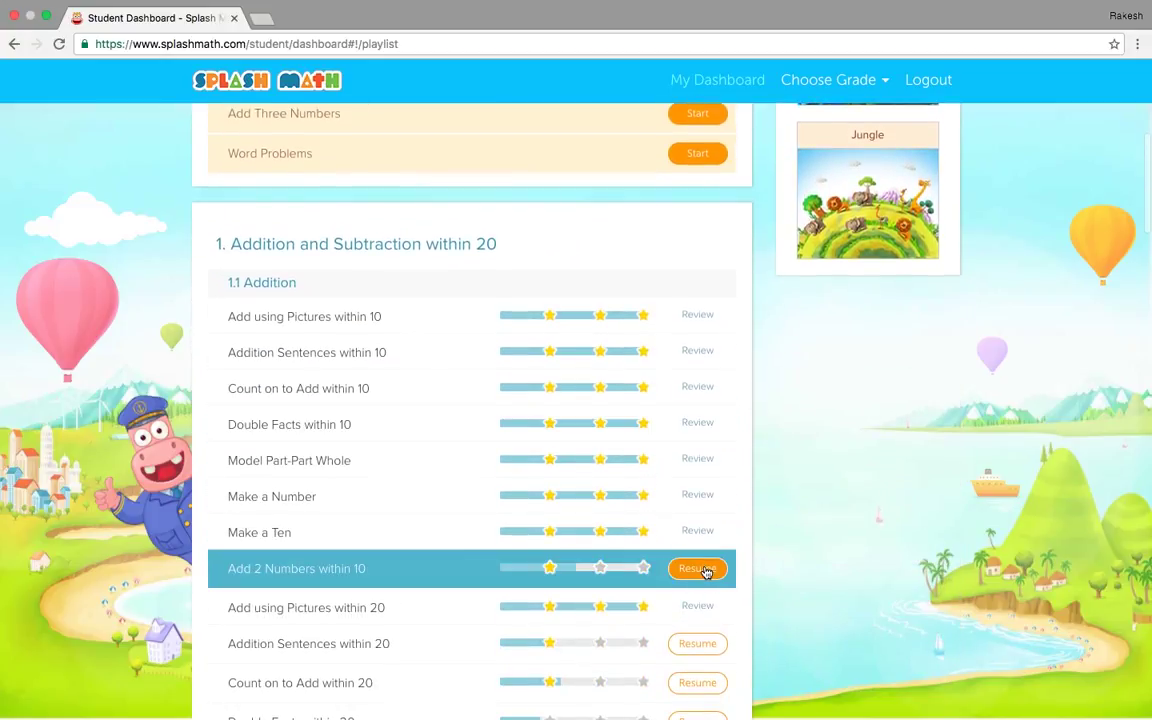
{"action": "left_click", "coordinate": [697, 568]}
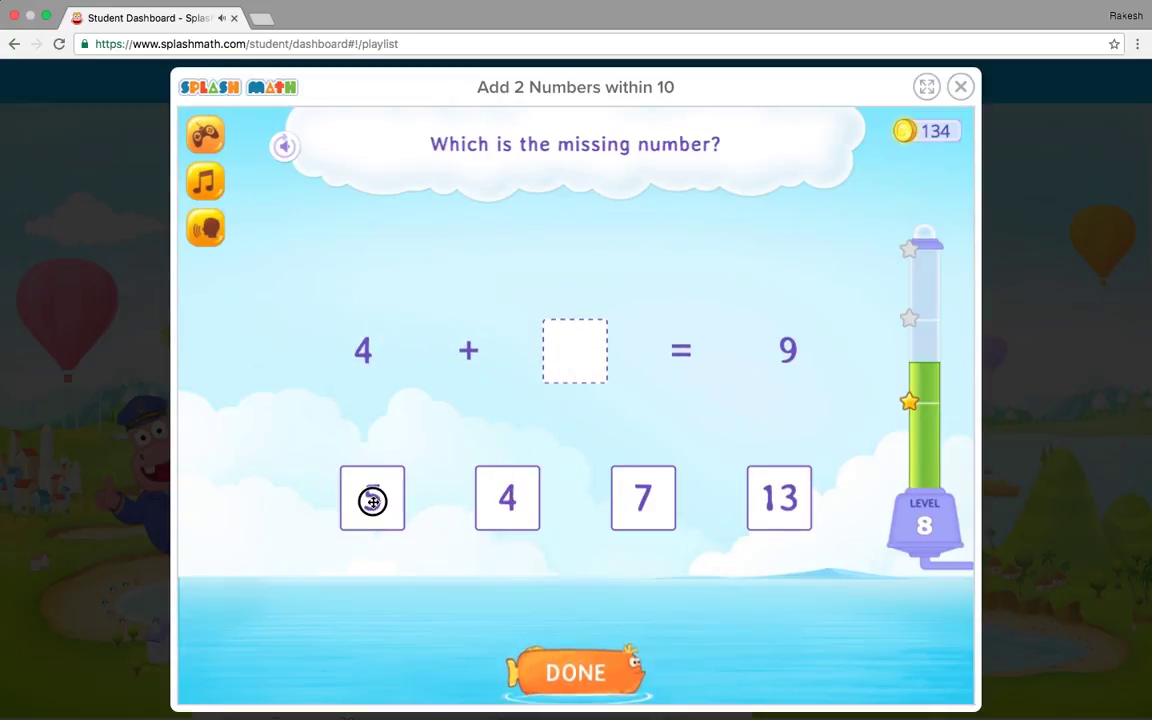
{"action": "left_click_drag", "start_coordinate": [372, 500], "coordinate": [588, 352]}
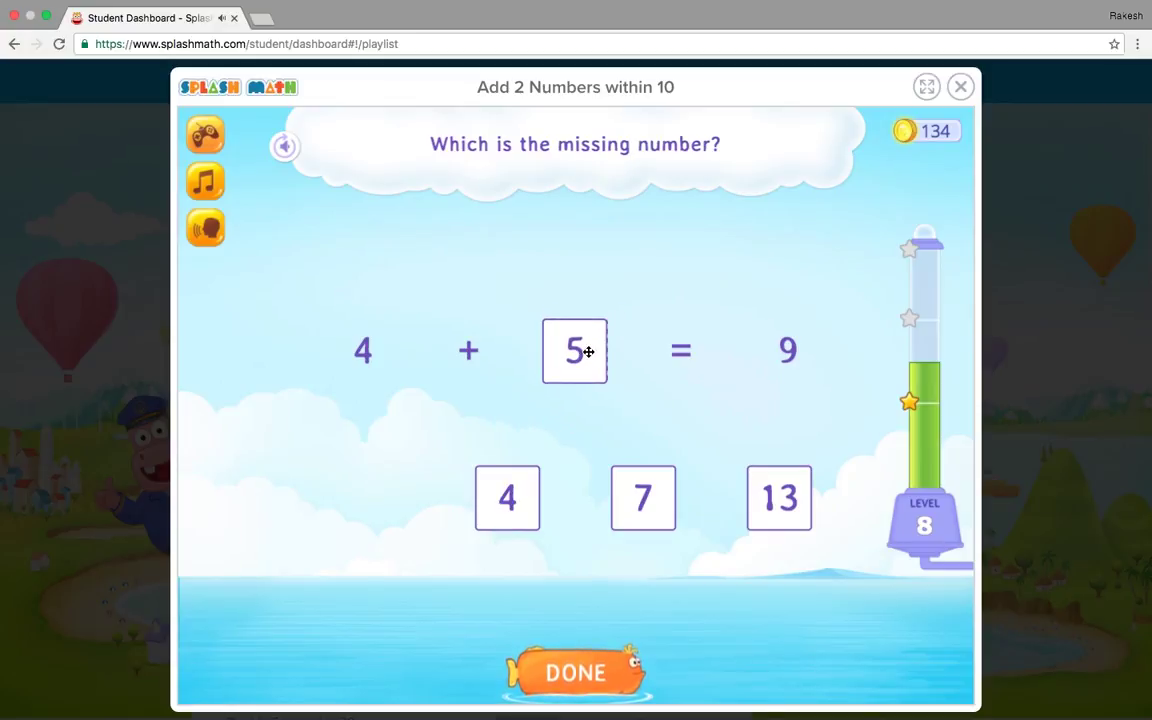
{"action": "left_click", "coordinate": [585, 675]}
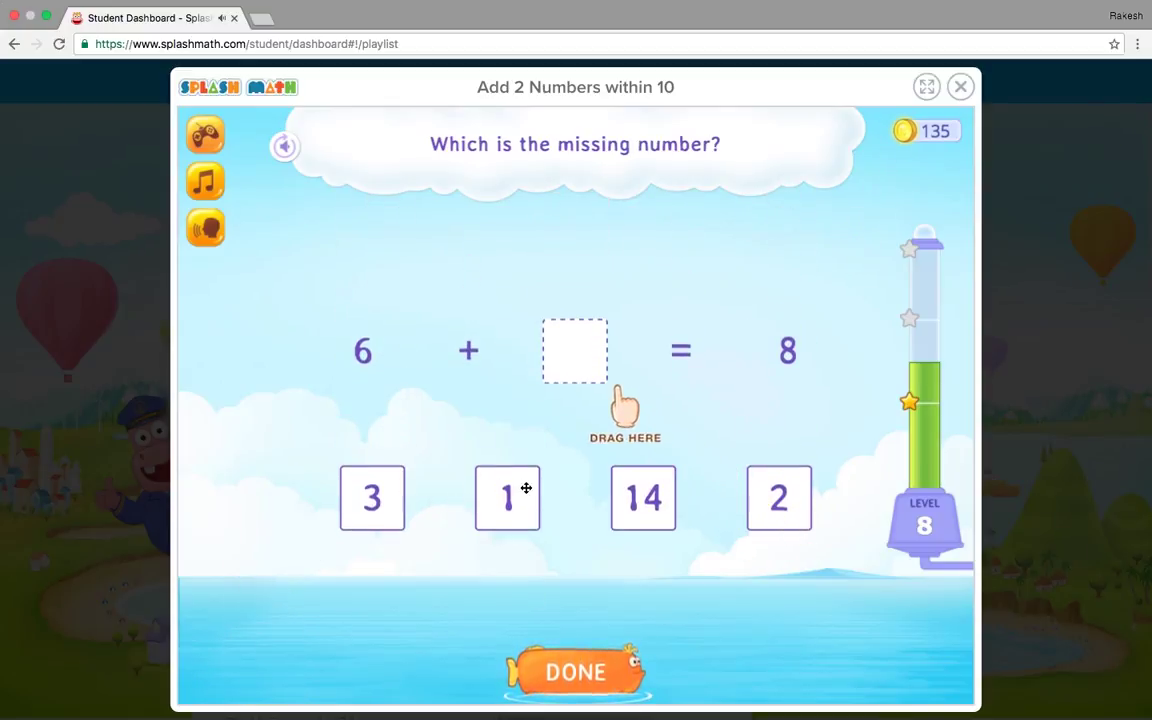
Step: Answer 6 + _ = 8 with 2, play the question's audio, submit the answer, and close the practice session
{"action": "left_click_drag", "start_coordinate": [756, 468], "coordinate": [591, 357]}
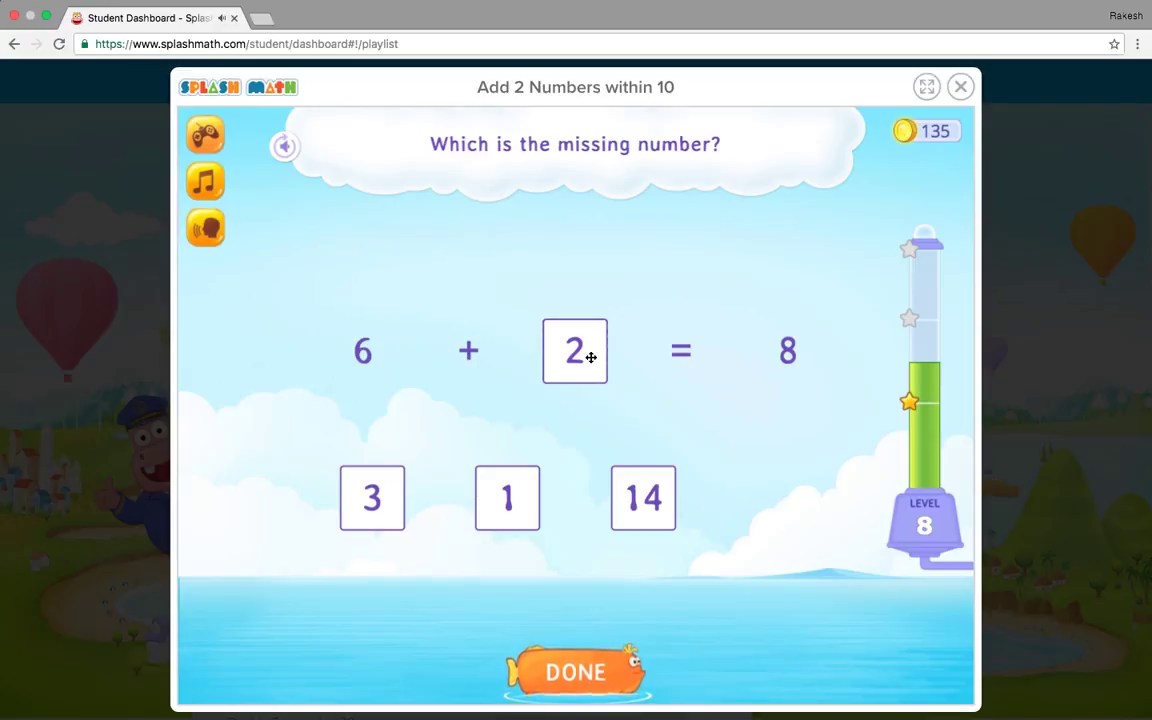
{"action": "key", "text": "XF86AudioMute"}
{"action": "left_click", "coordinate": [285, 148]}
{"action": "left_click", "coordinate": [591, 673]}
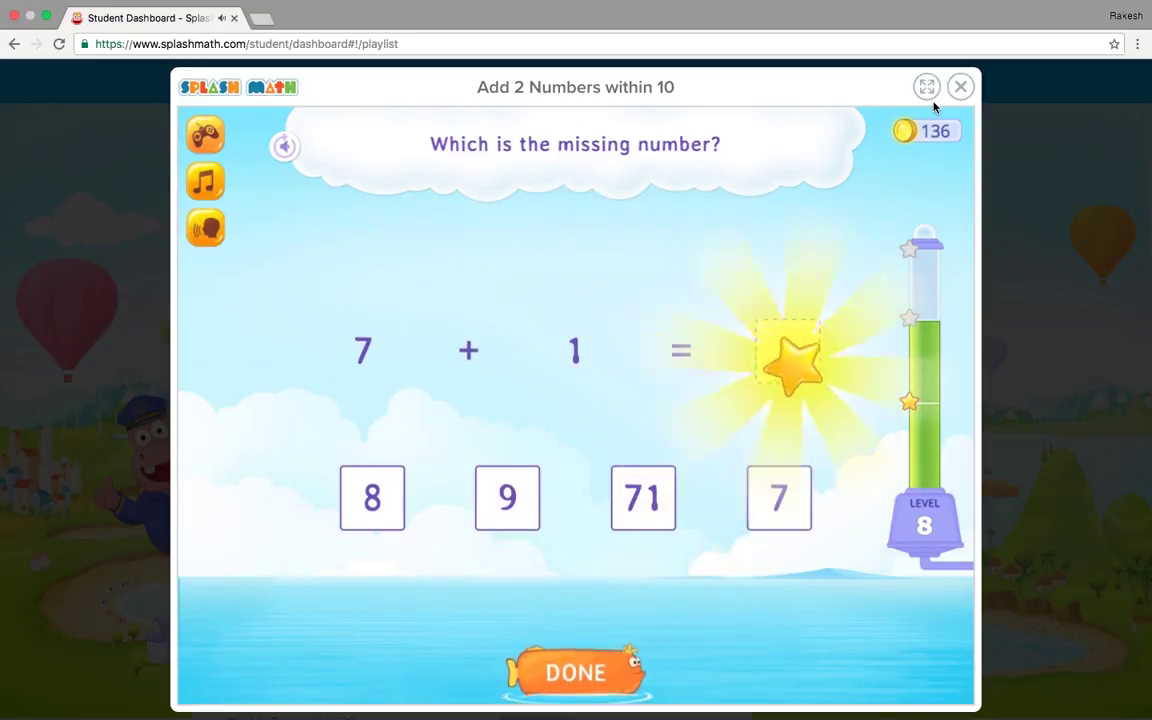
{"action": "left_click", "coordinate": [960, 86]}
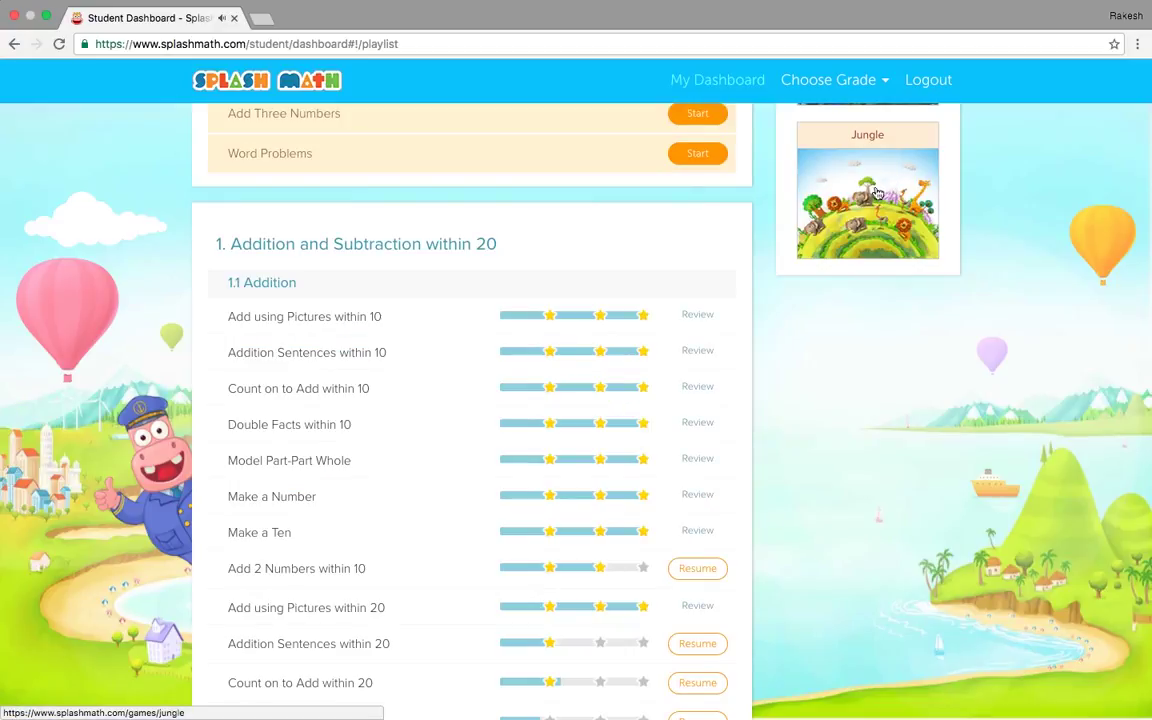
Step: Open the Aquarium game from the student dashboard and start playing it
{"action": "scroll", "coordinate": [855, 213], "scroll_direction": "up", "scroll_amount": 5}
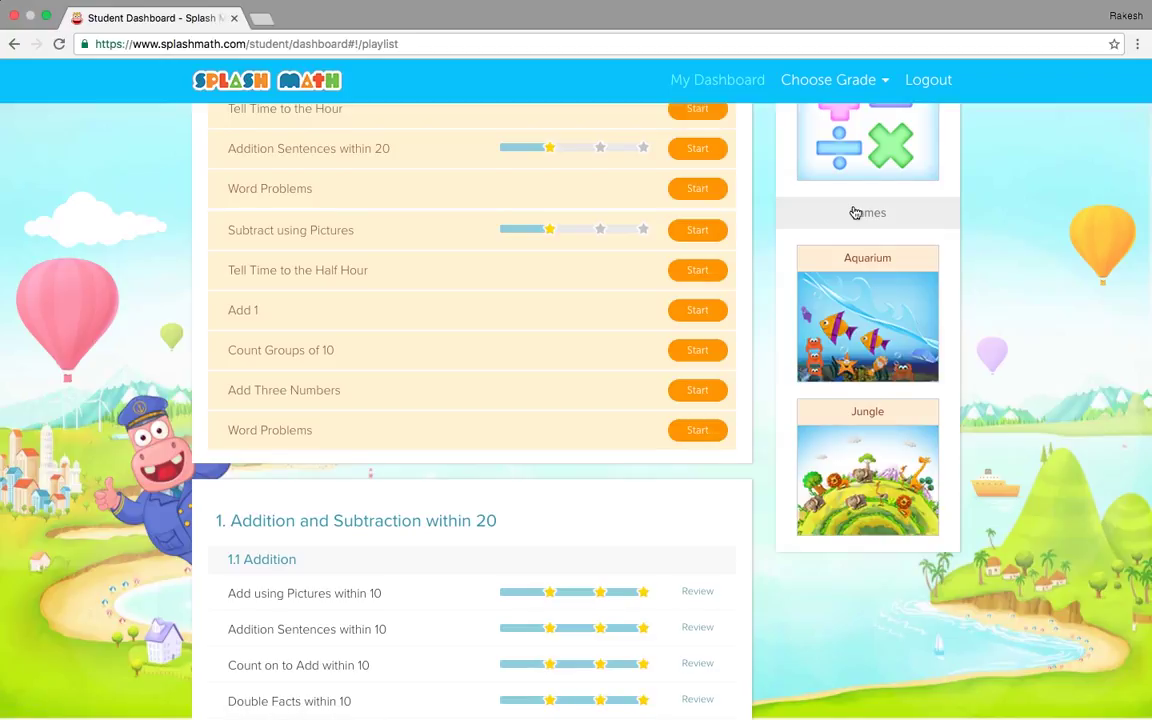
{"action": "scroll", "coordinate": [855, 213], "scroll_direction": "up", "scroll_amount": 3}
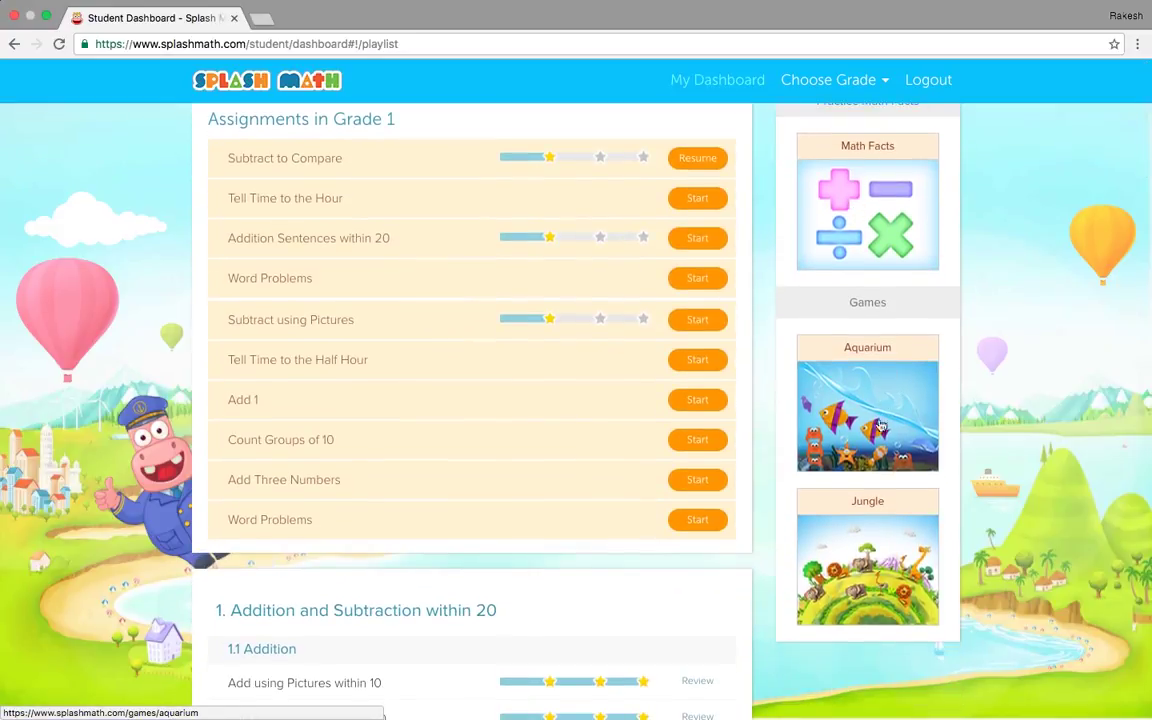
{"action": "left_click", "coordinate": [866, 413]}
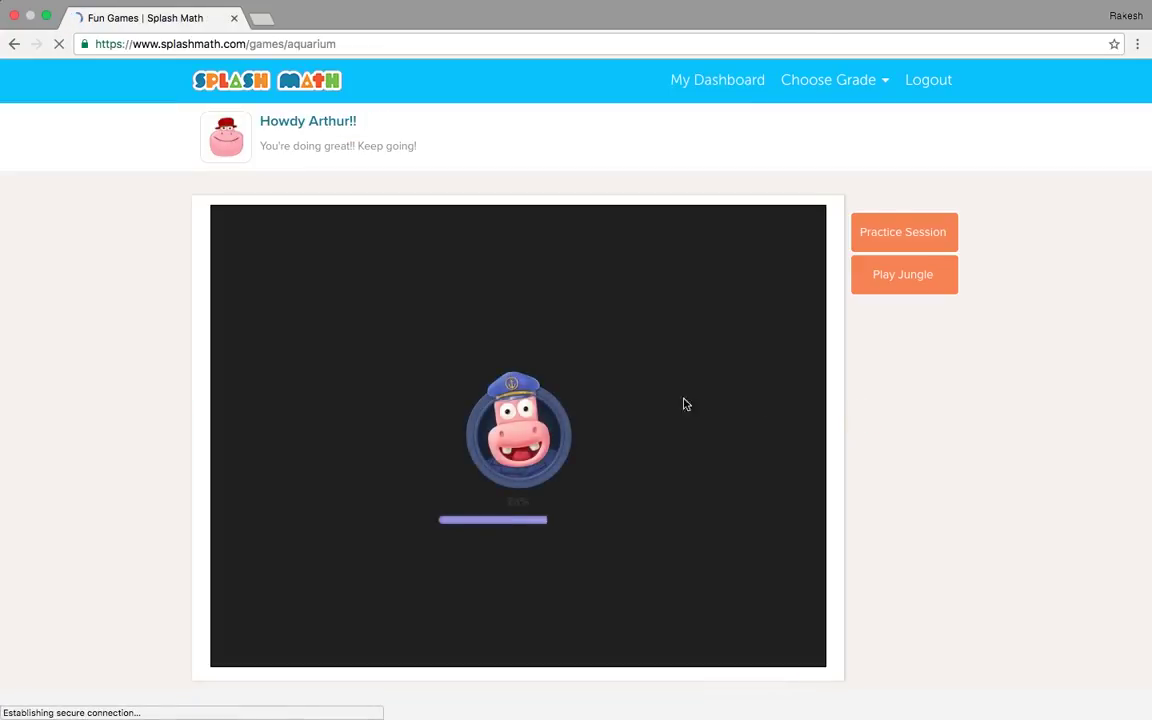
{"action": "scroll", "coordinate": [681, 404], "scroll_direction": "down", "scroll_amount": 2}
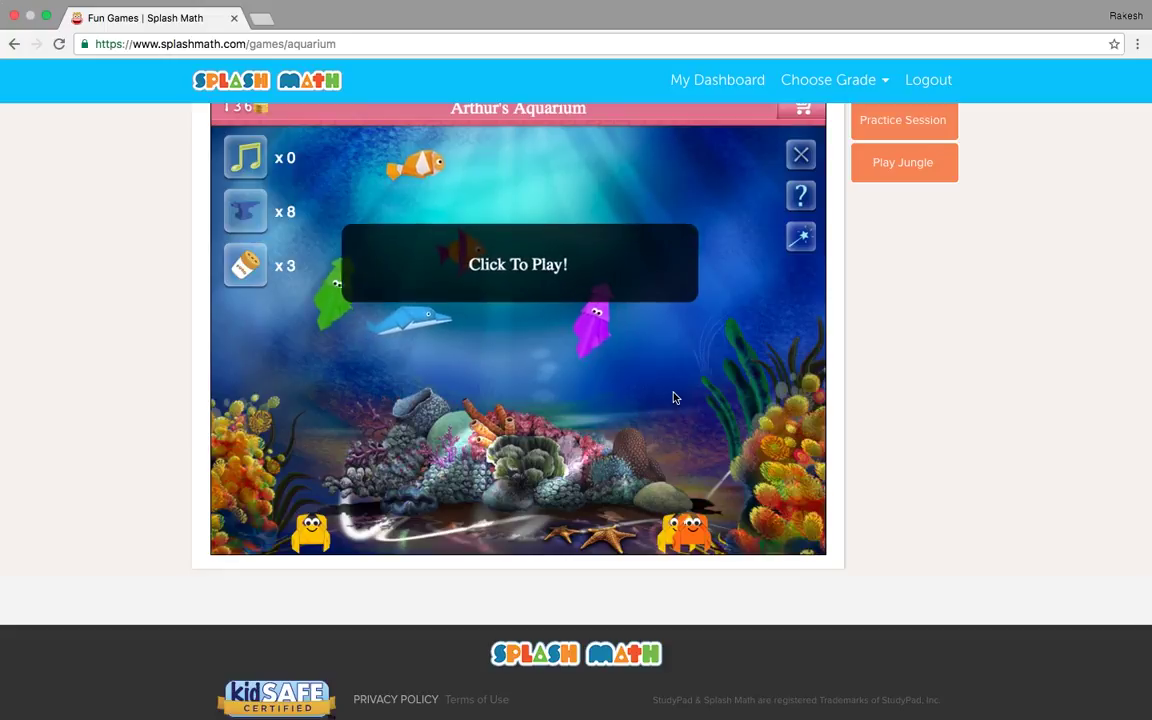
{"action": "scroll", "coordinate": [600, 380], "scroll_direction": "up", "scroll_amount": 1}
{"action": "left_click", "coordinate": [560, 340]}
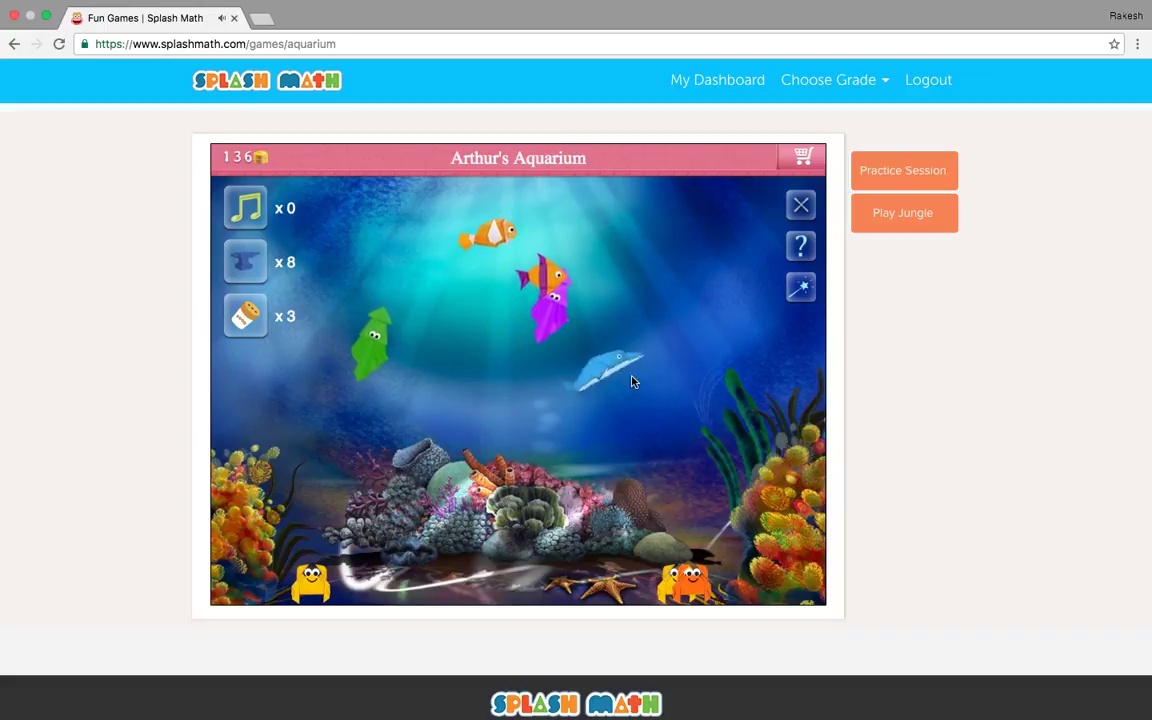
Step: Select the fish food, try feeding a sea animal in the aquarium, and exit to the game selection page
{"action": "left_click", "coordinate": [632, 378]}
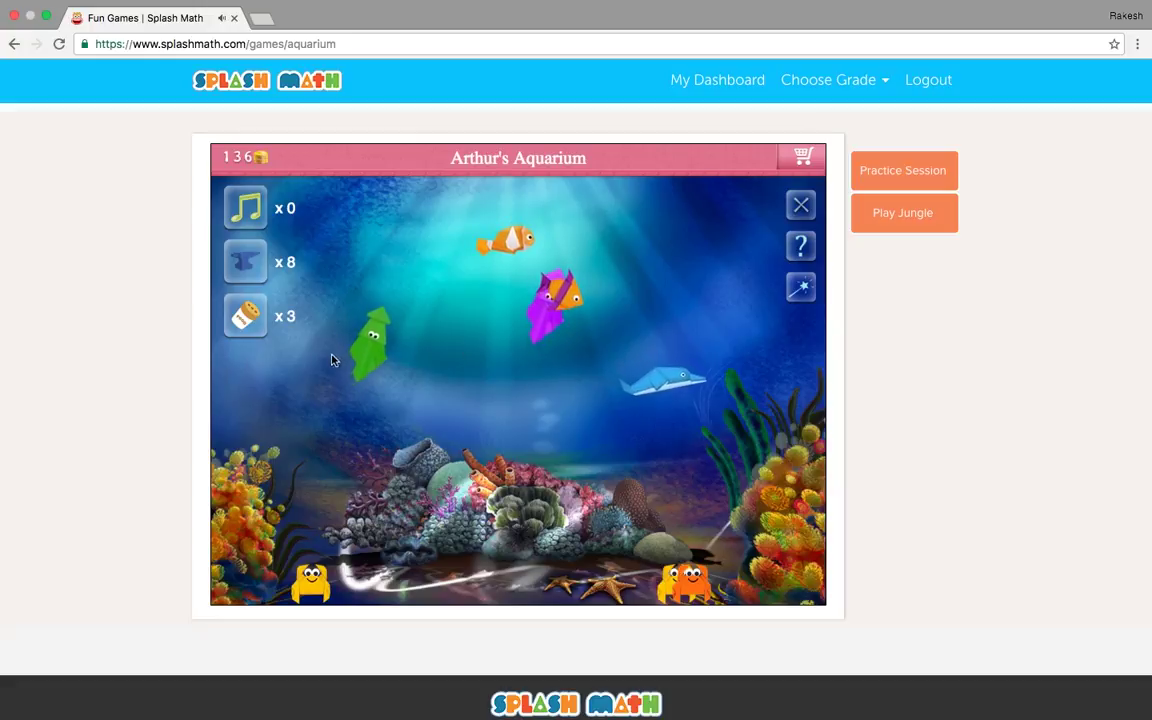
{"action": "left_click", "coordinate": [247, 316]}
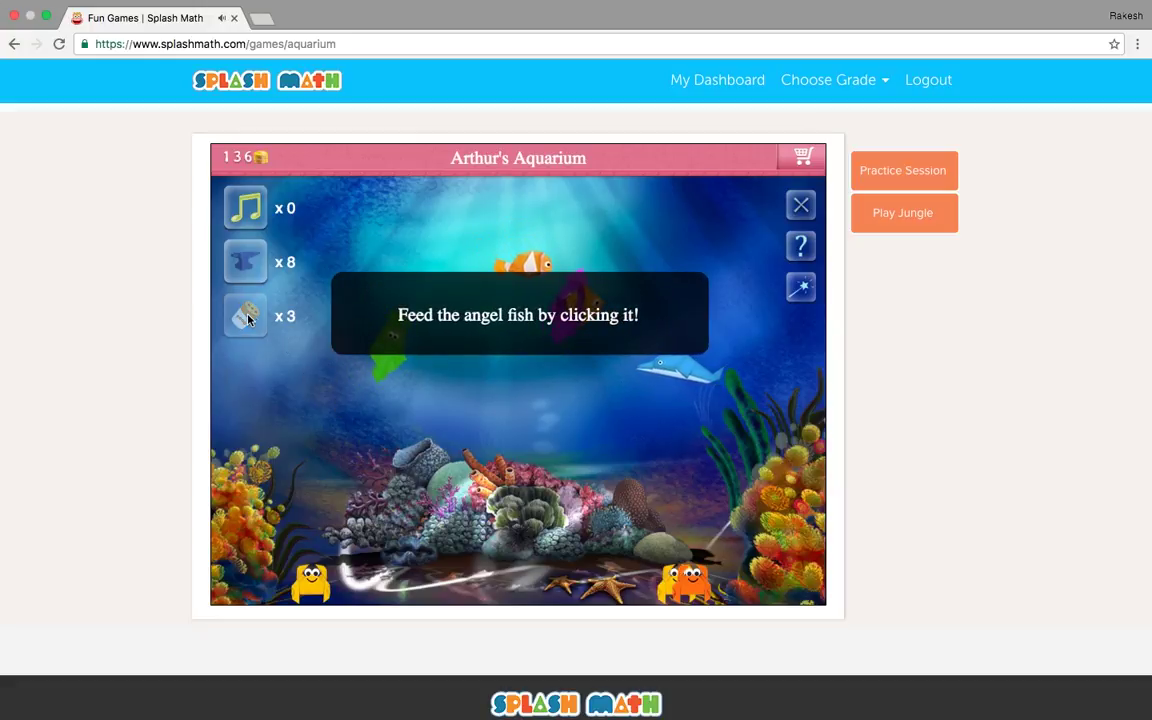
{"action": "left_click", "coordinate": [371, 351]}
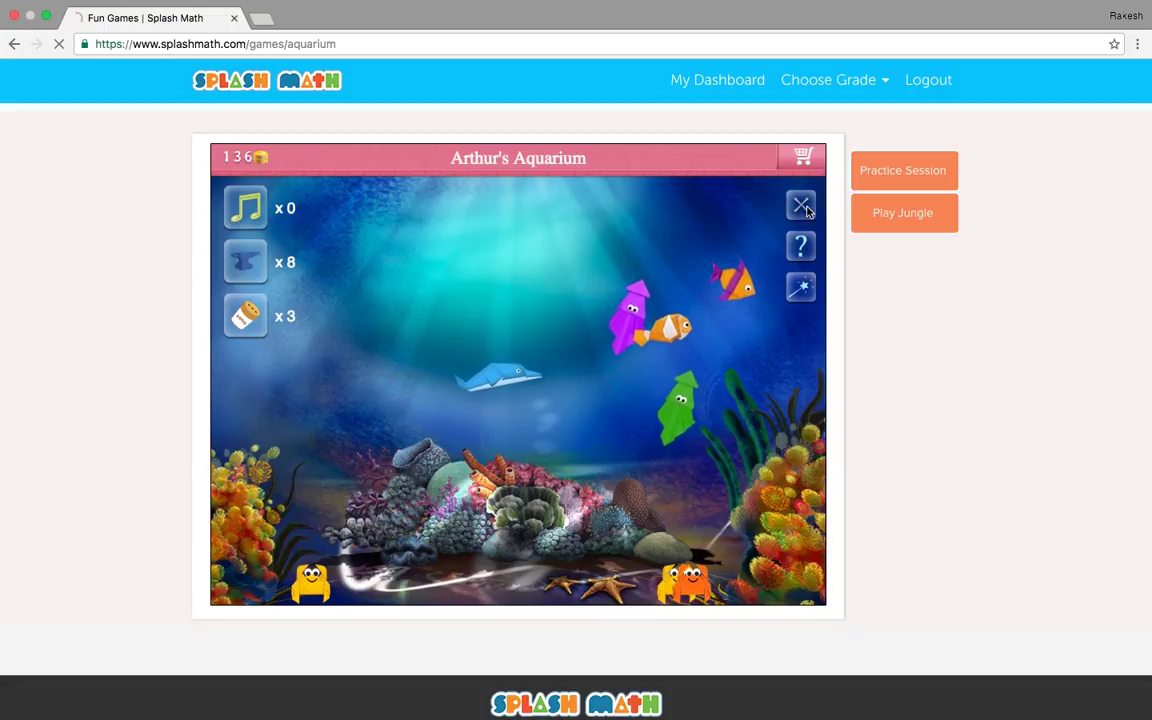
{"action": "left_click", "coordinate": [802, 206]}
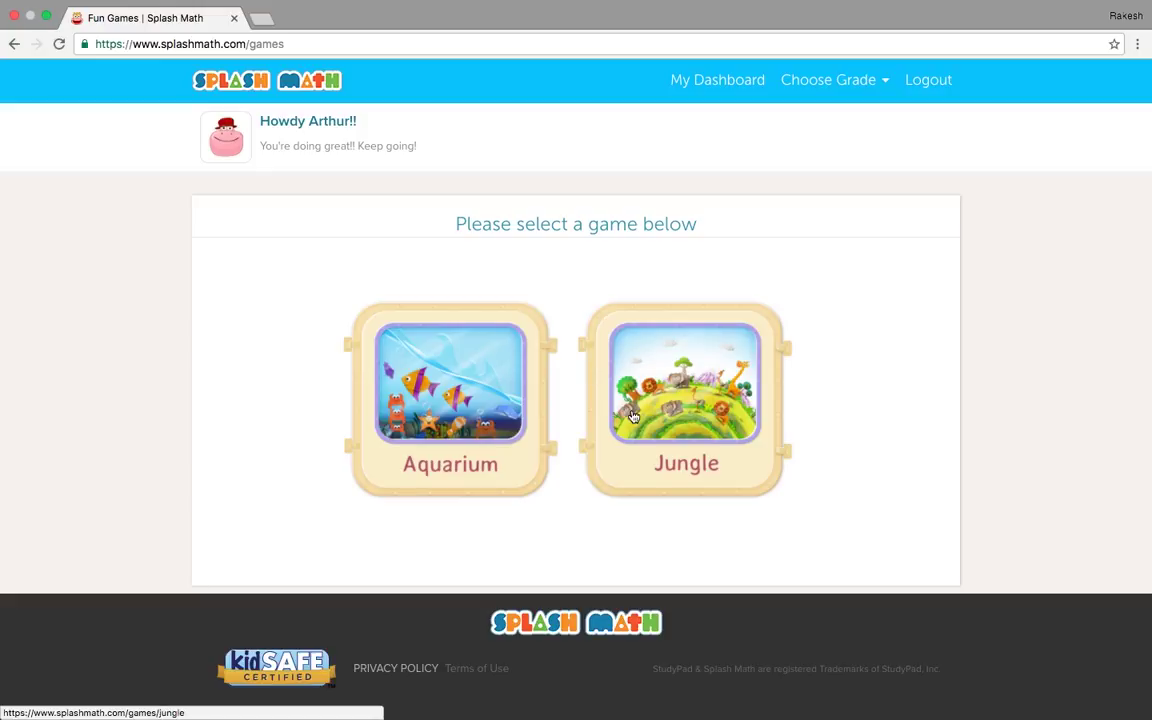
Step: Open the Jungle game, rotate the jungle world to look around it, and return to the game selection page
{"action": "left_click", "coordinate": [706, 424]}
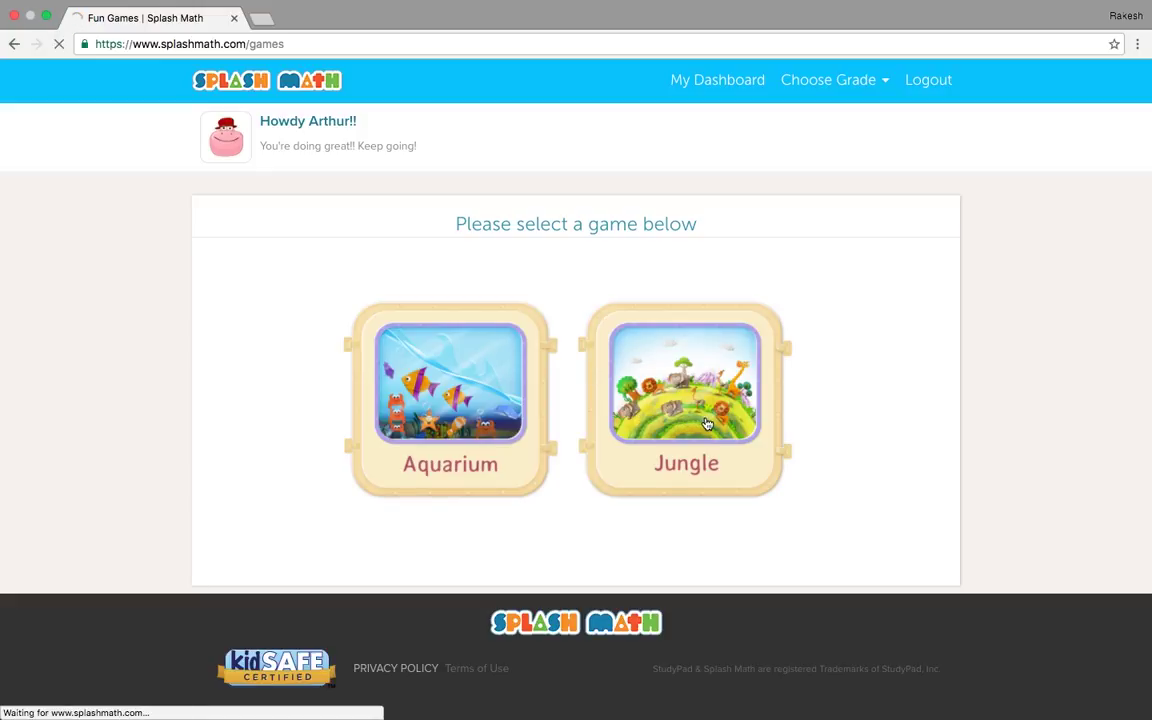
{"action": "scroll", "coordinate": [706, 424], "scroll_direction": "down", "scroll_amount": 1}
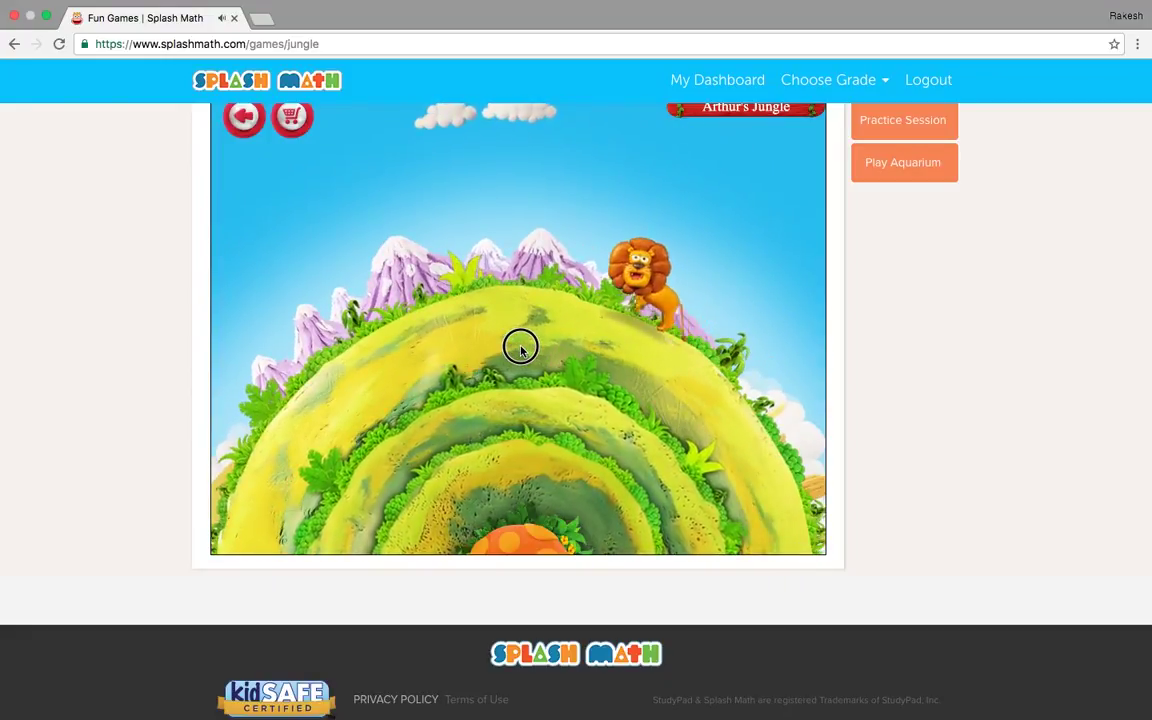
{"action": "left_click_drag", "start_coordinate": [489, 262], "coordinate": [297, 345]}
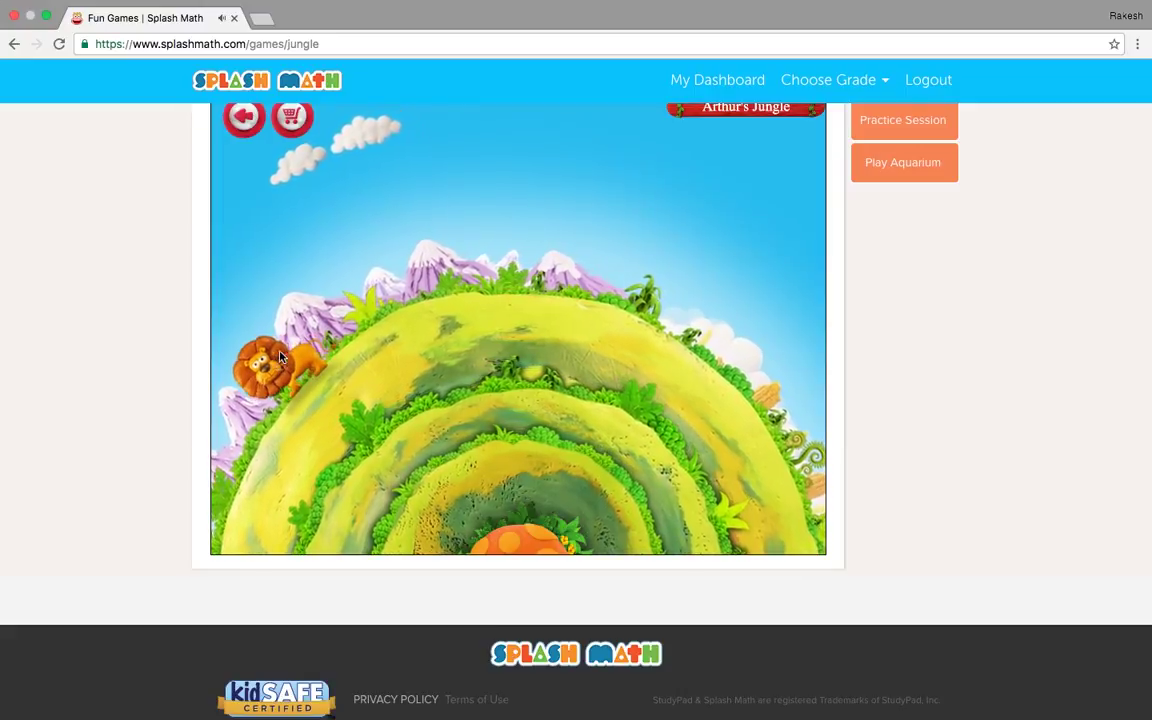
{"action": "left_click", "coordinate": [607, 432]}
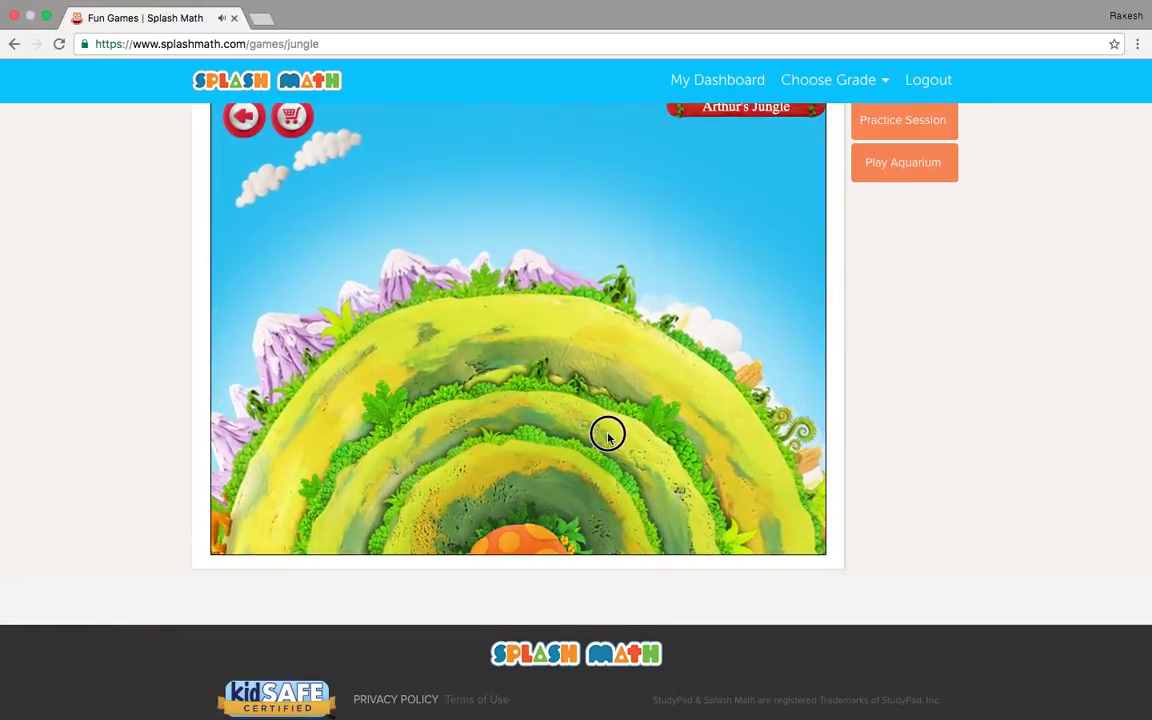
{"action": "left_click", "coordinate": [780, 525]}
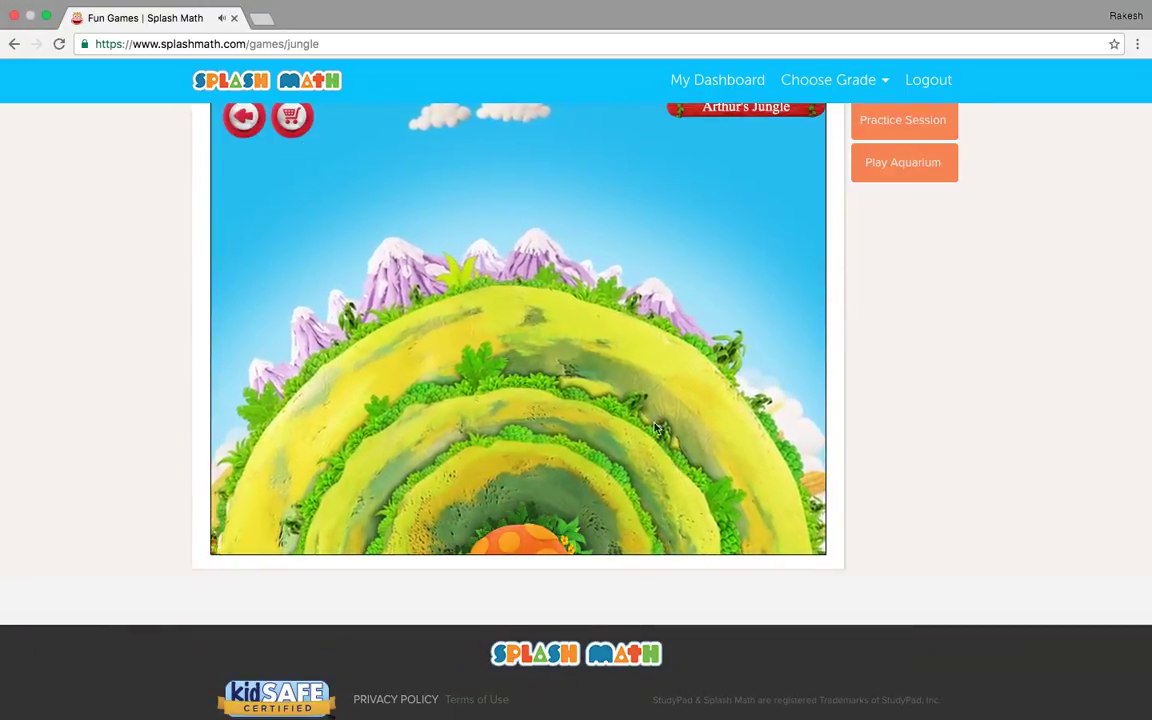
{"action": "left_click", "coordinate": [568, 352]}
{"action": "scroll", "coordinate": [738, 402], "scroll_direction": "up", "scroll_amount": 2}
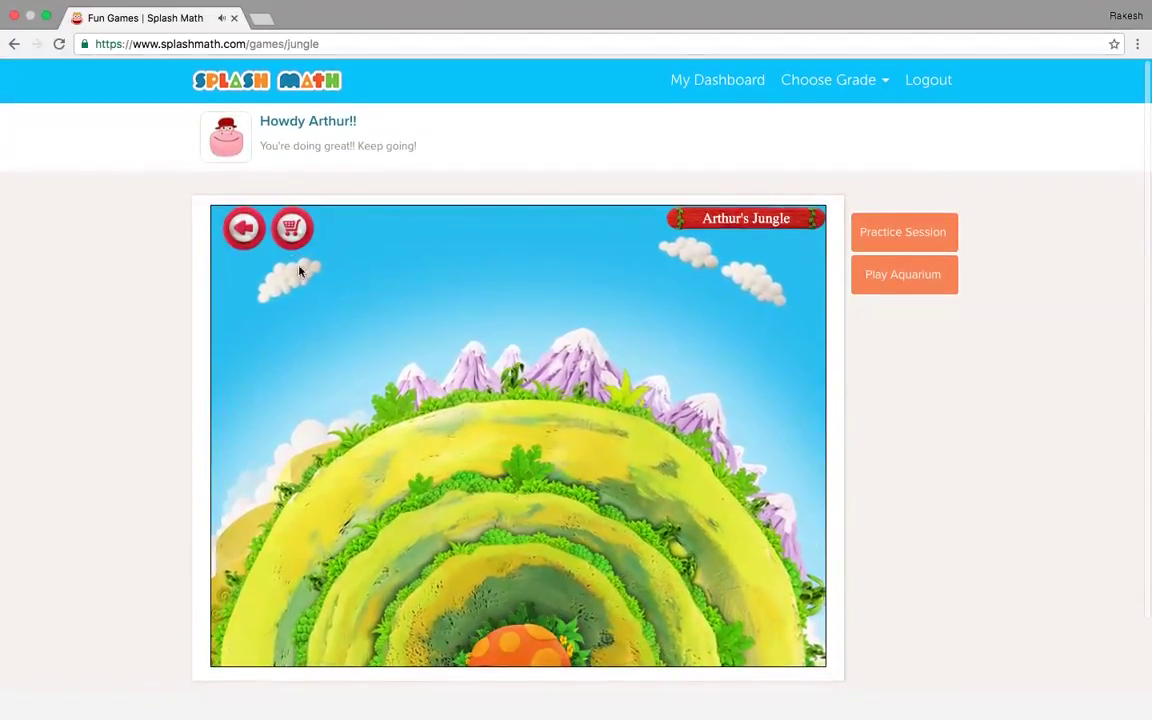
{"action": "left_click", "coordinate": [243, 230]}
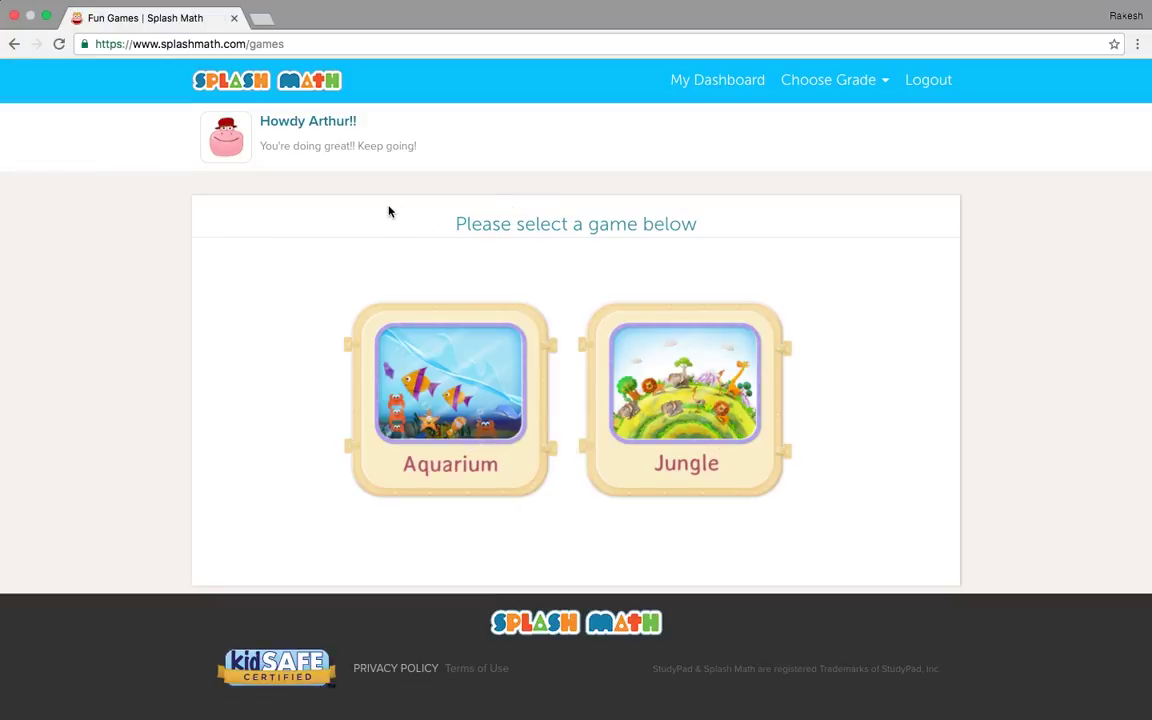
Step: Return to the student dashboard and review the Grade 1 assignments and the skill list down to Numbers and Operations in Base Ten
{"action": "left_click", "coordinate": [742, 89]}
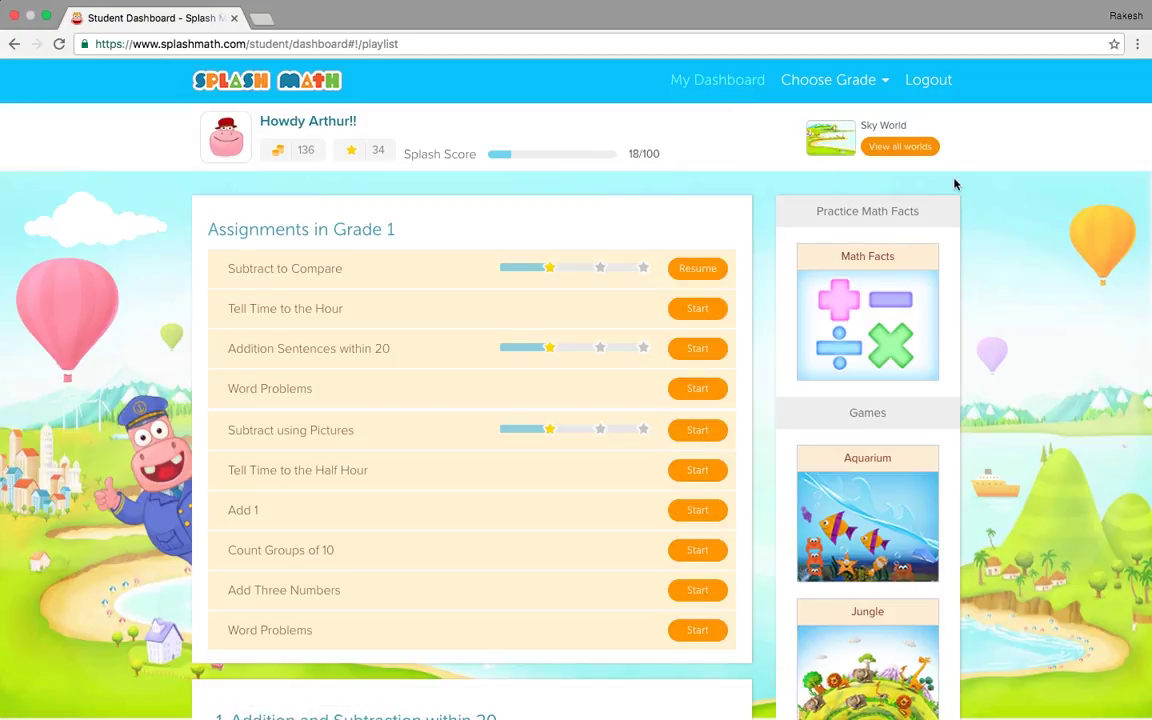
{"action": "scroll", "coordinate": [984, 373], "scroll_direction": "down", "scroll_amount": 2}
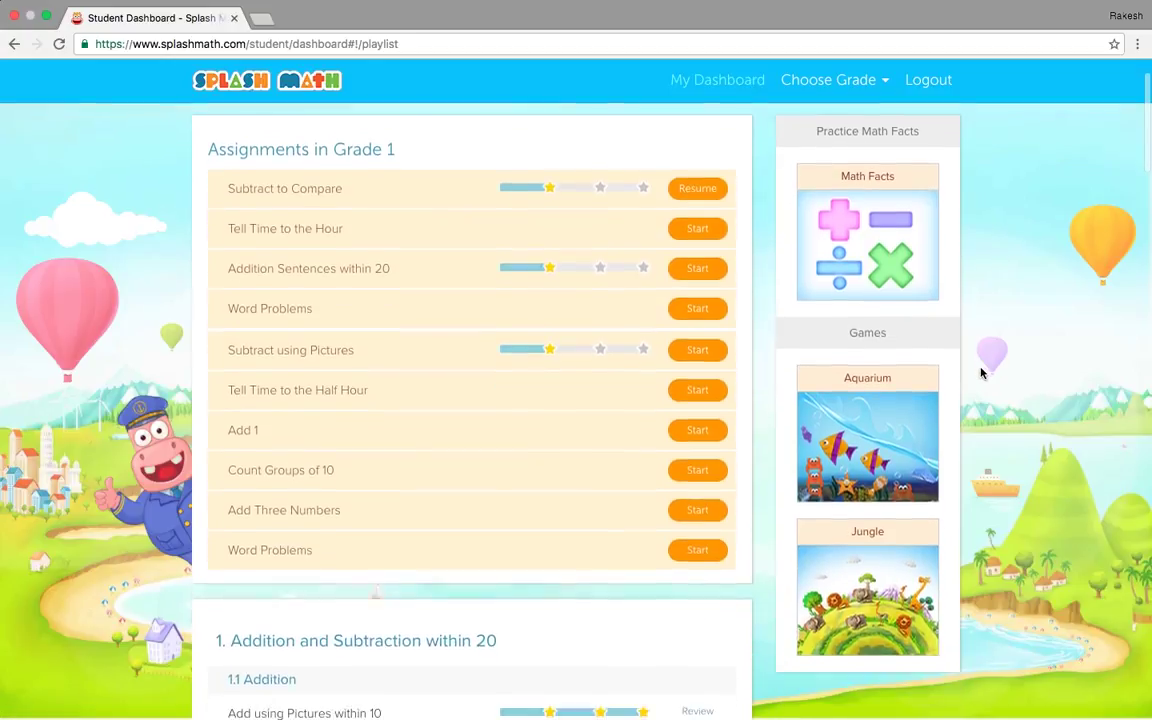
{"action": "scroll", "coordinate": [519, 522], "scroll_direction": "down", "scroll_amount": 4}
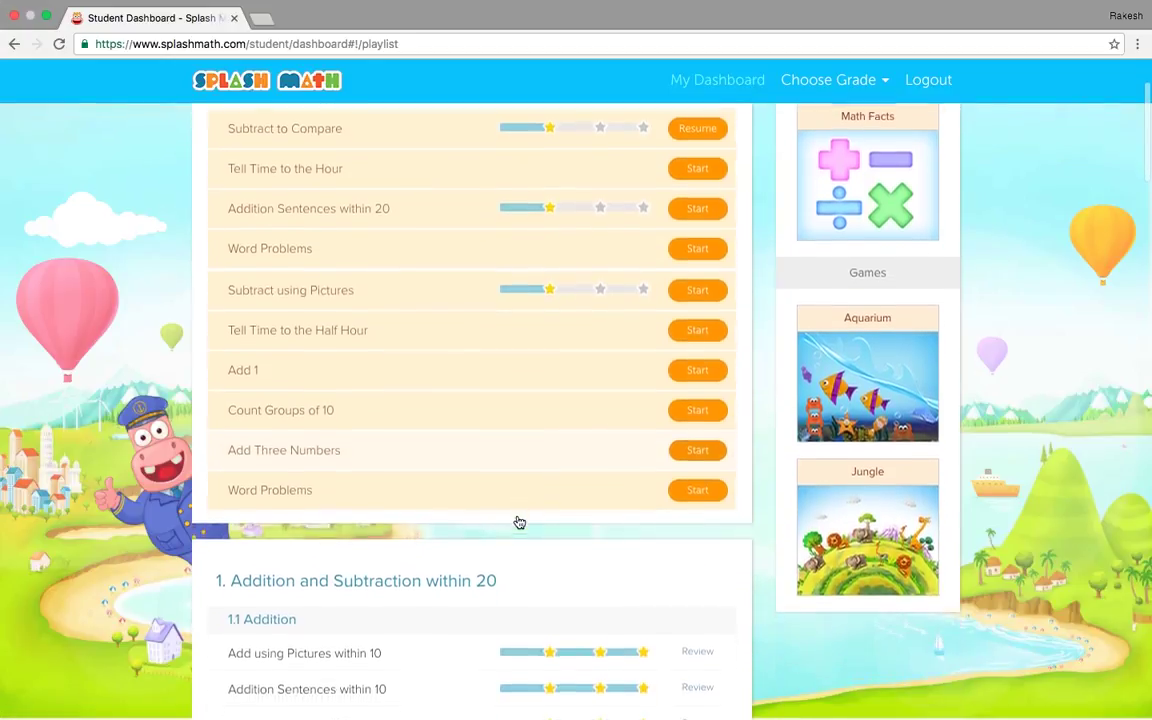
{"action": "scroll", "coordinate": [517, 521], "scroll_direction": "down", "scroll_amount": 3}
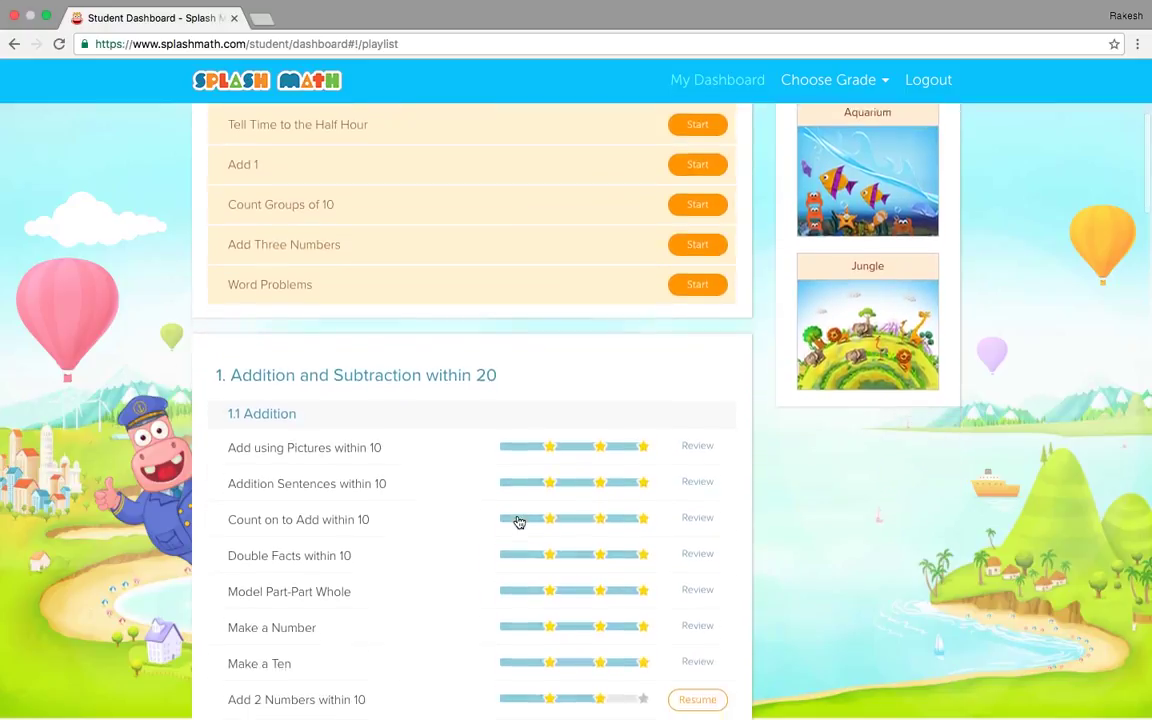
{"action": "scroll", "coordinate": [519, 522], "scroll_direction": "up", "scroll_amount": 6}
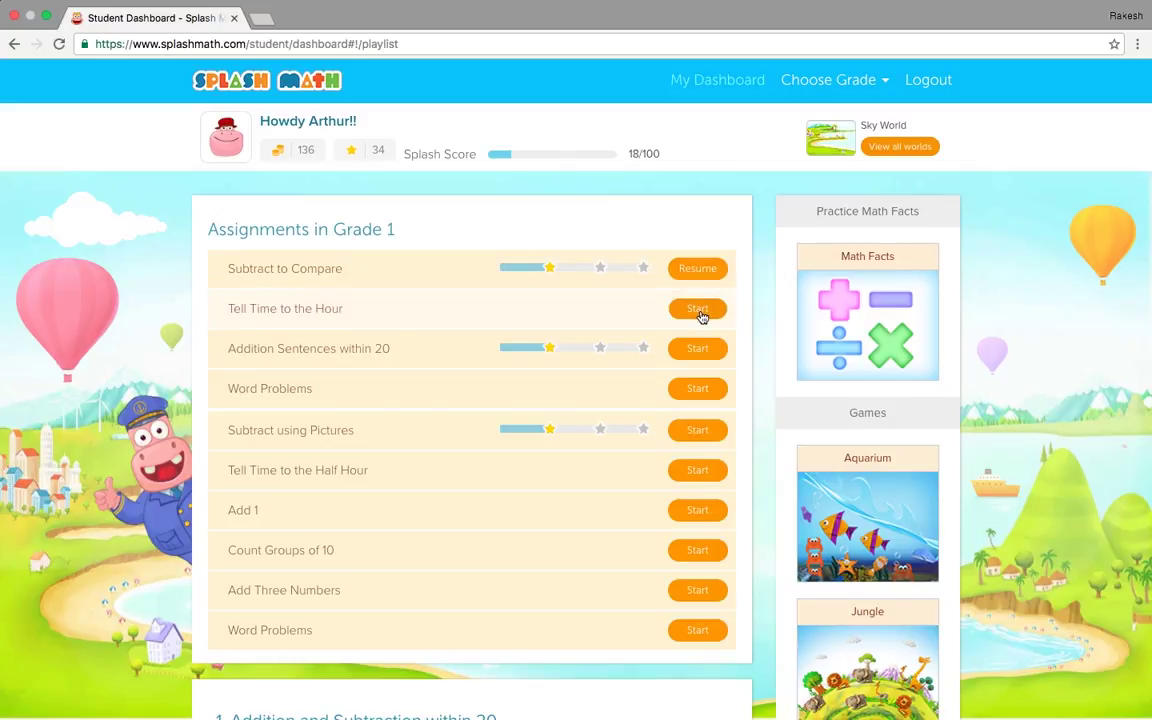
{"action": "scroll", "coordinate": [870, 580], "scroll_direction": "down", "scroll_amount": 1}
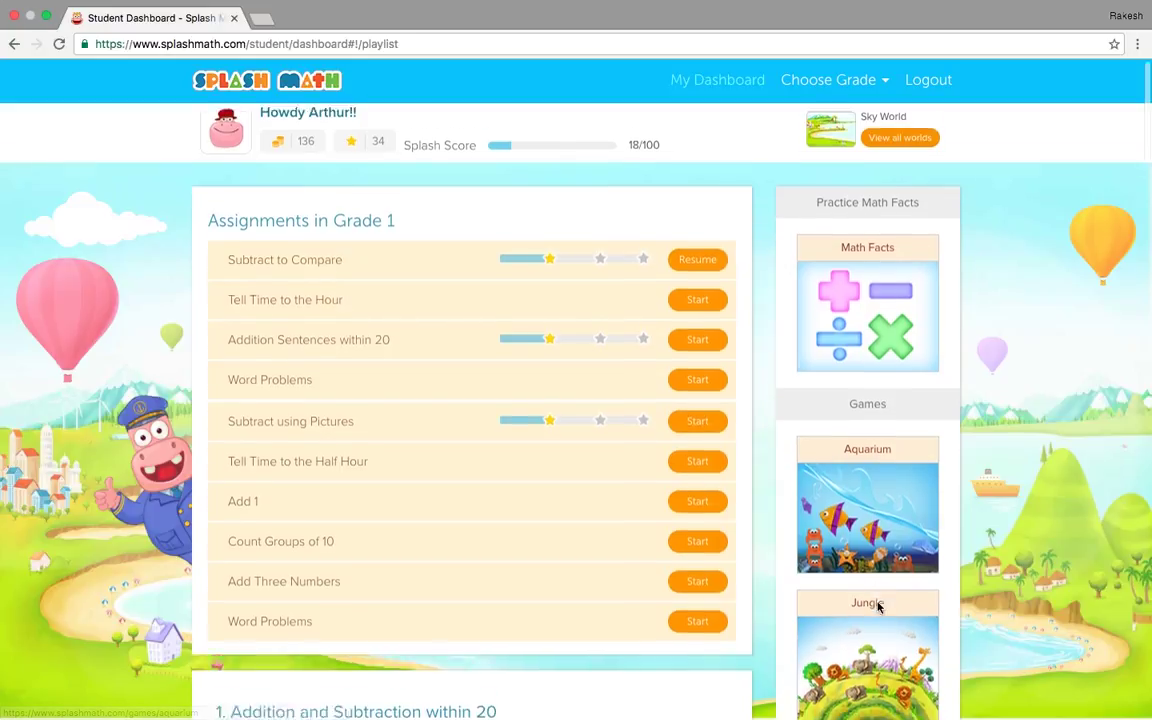
{"action": "scroll", "coordinate": [878, 606], "scroll_direction": "down", "scroll_amount": 15}
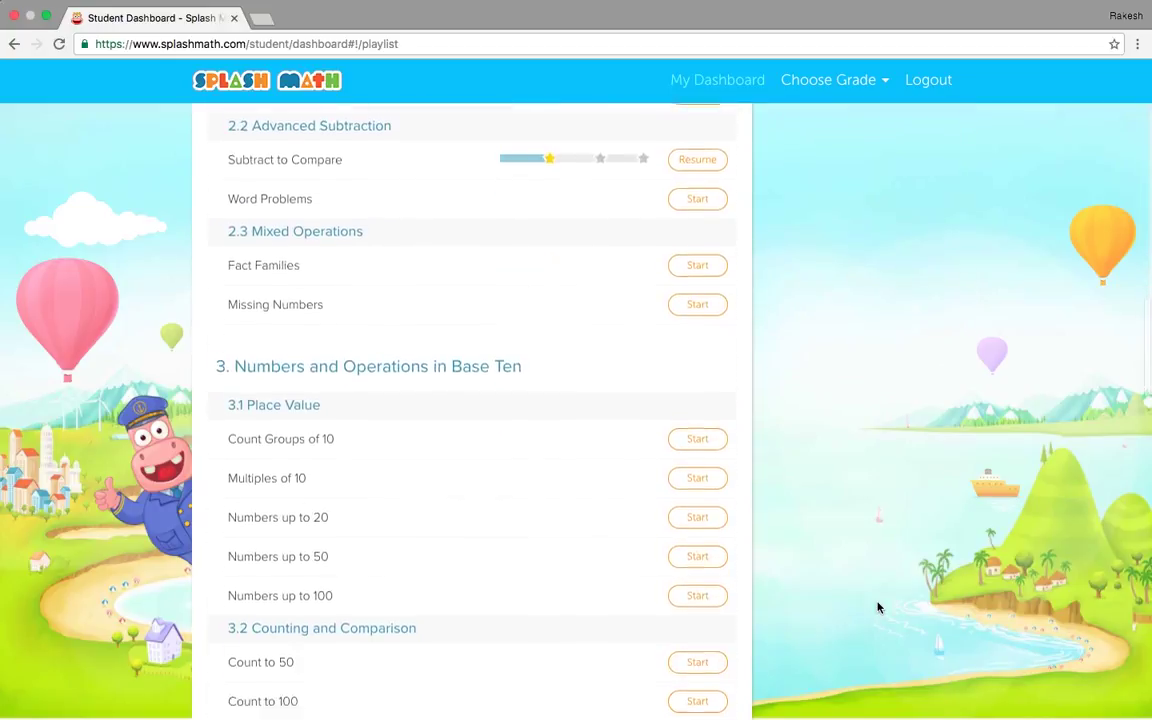
{"action": "scroll", "coordinate": [878, 606], "scroll_direction": "up", "scroll_amount": 20}
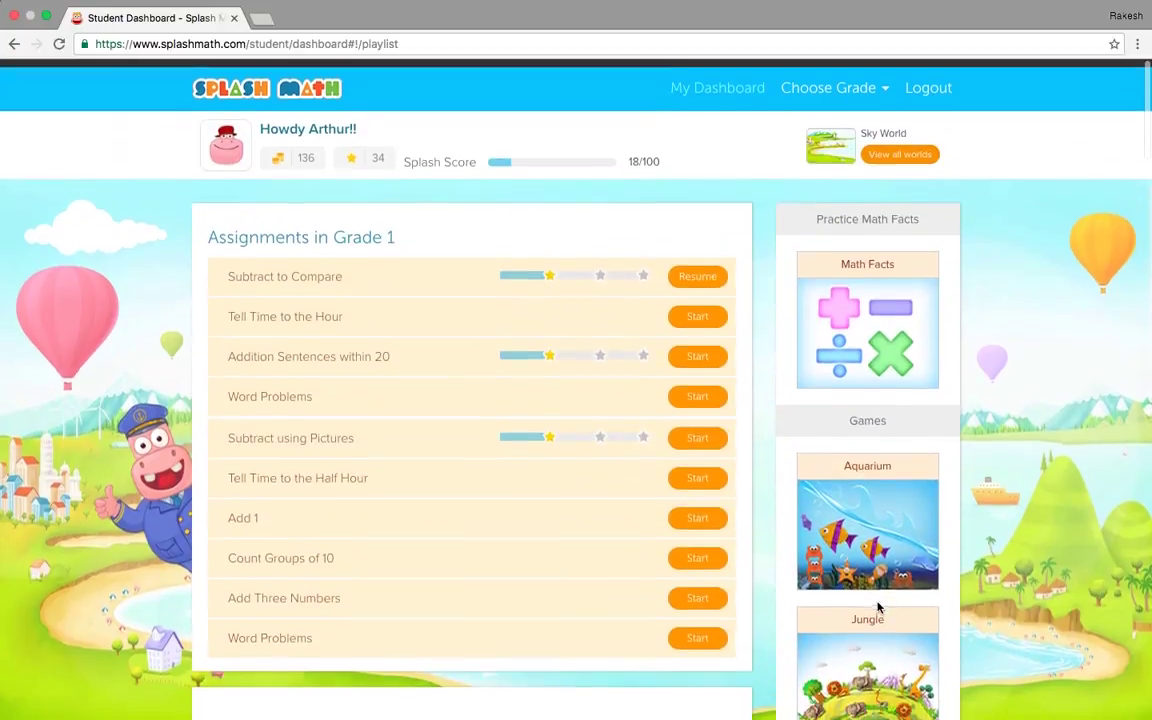